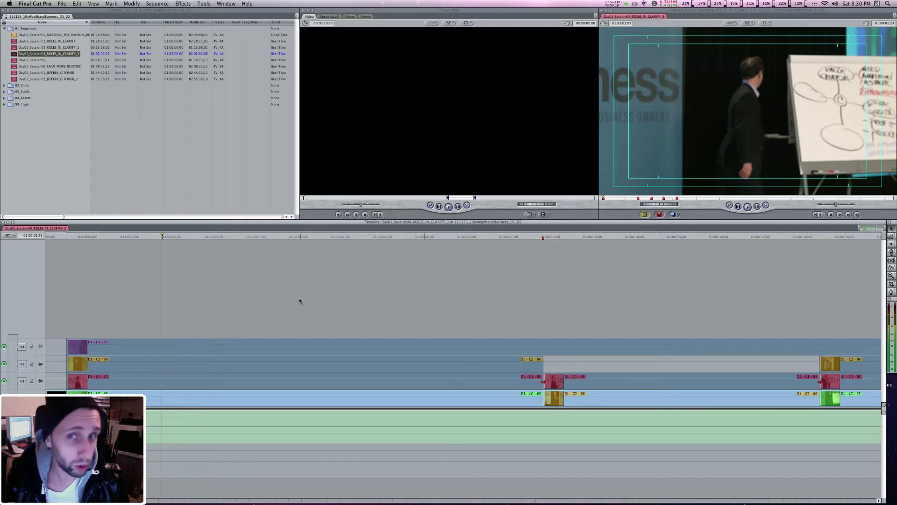
# Select the opening clip on each of the four video tracks in turn to identify the camera angles, then clear the selection.
pyautogui.click(239, 404)
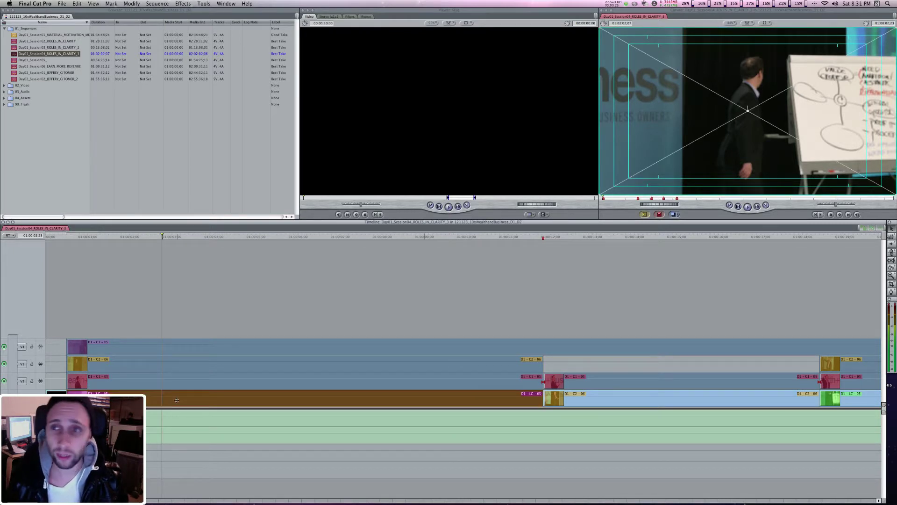
pyautogui.click(185, 386)
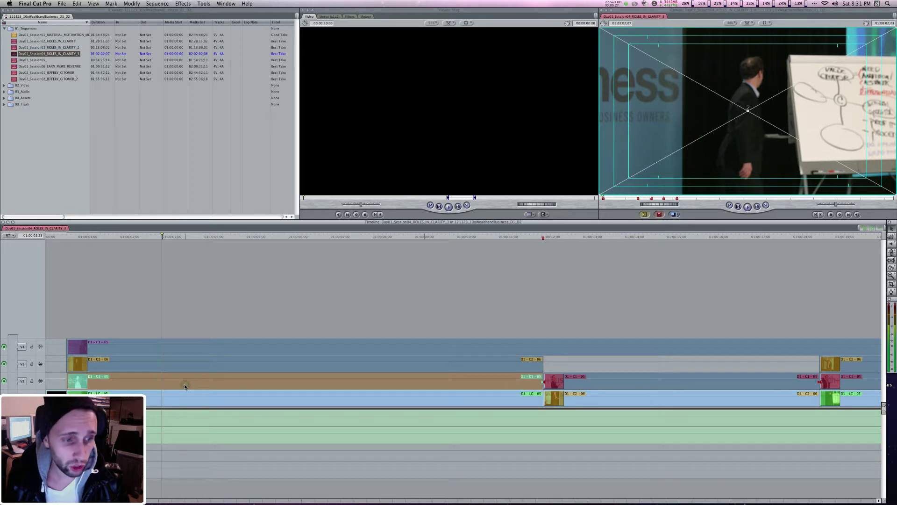
pyautogui.click(187, 367)
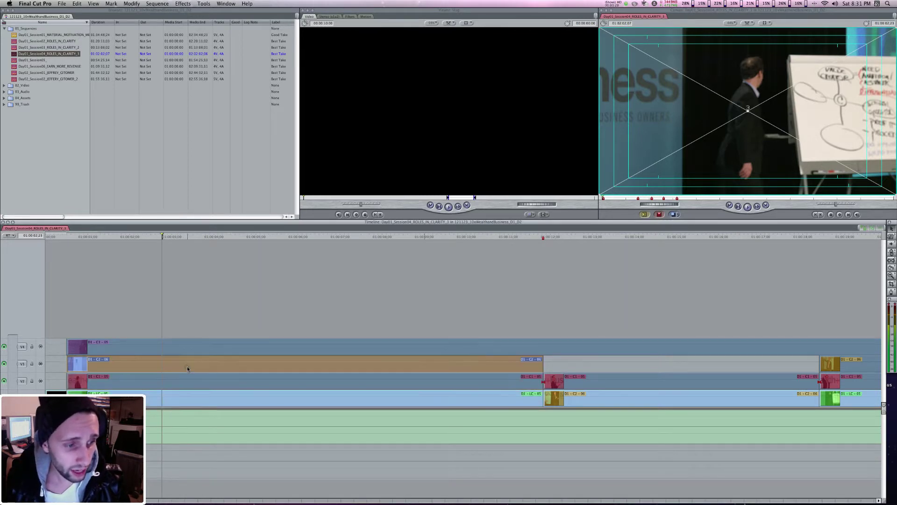
pyautogui.click(108, 345)
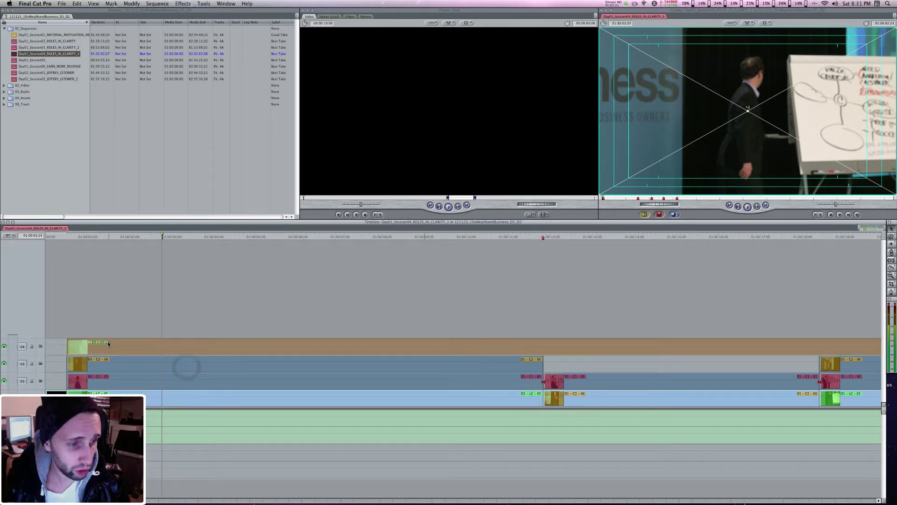
pyautogui.click(150, 290)
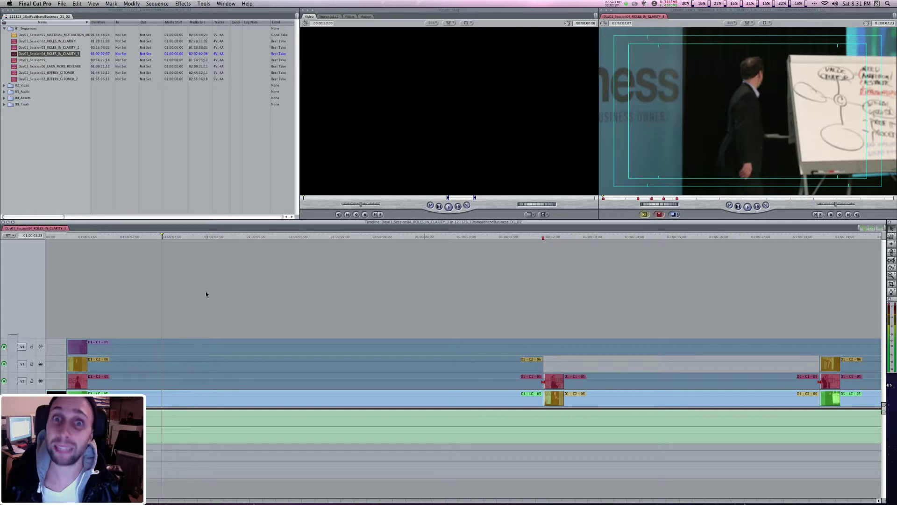
pyautogui.click(288, 281)
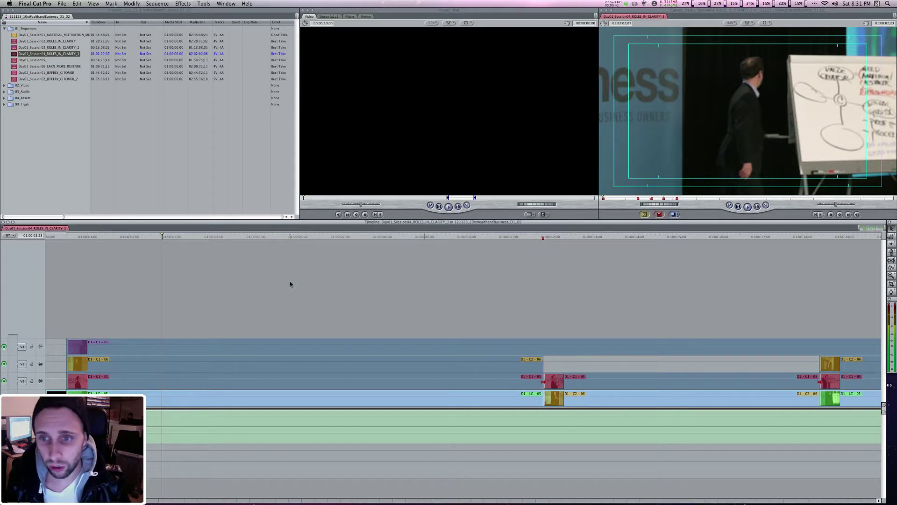
# Reposition and enlarge the Canvas window over the Viewer area, and bring it in front of the timeline.
pyautogui.moveTo(719, 10); pyautogui.dragTo(312, 2)
pyautogui.moveTo(486, 218); pyautogui.dragTo(682, 337)
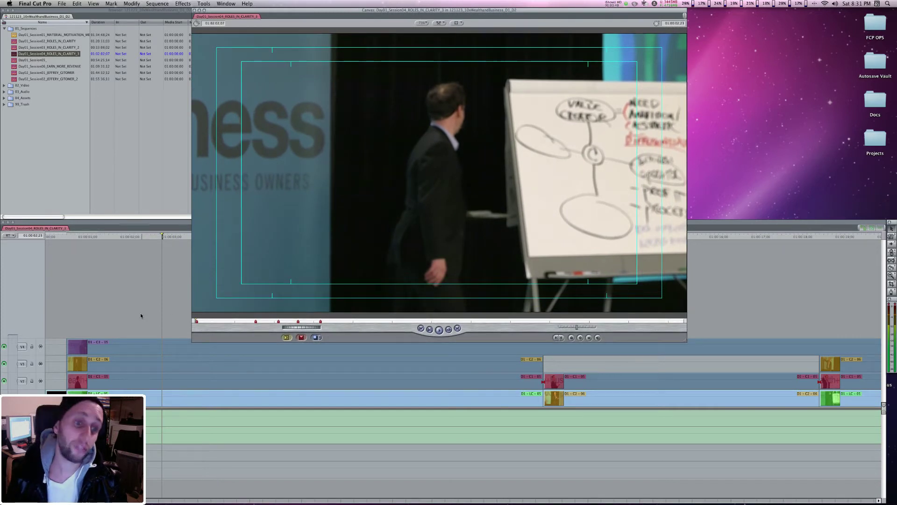
pyautogui.click(122, 289)
pyautogui.click(518, 11)
# Play the sequence from the "3 frames forward" marker at 01:00:11;25 to review the camera C2 shot.
pyautogui.press('Down')
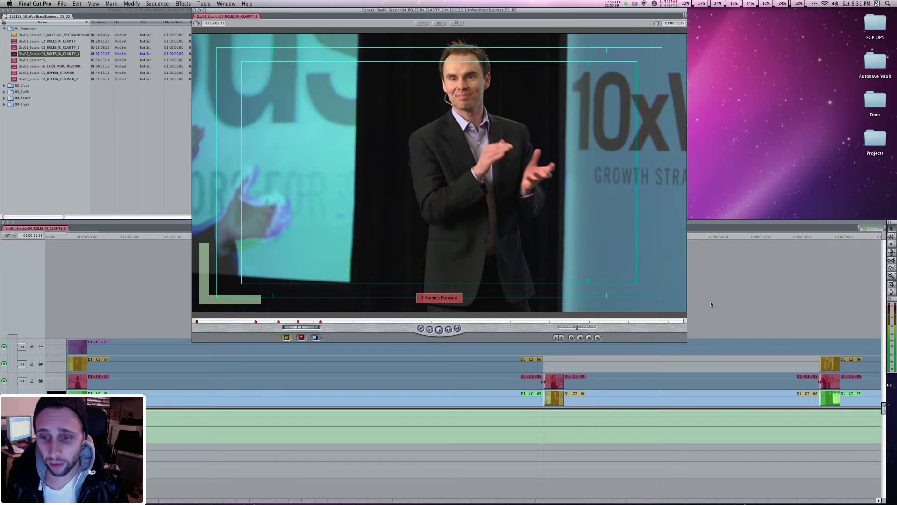
pyautogui.press('space')
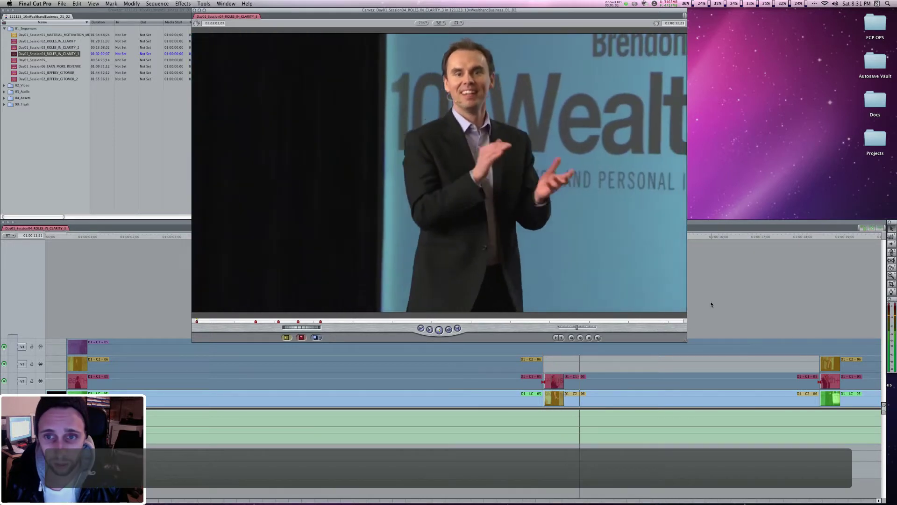
pyautogui.press('space')
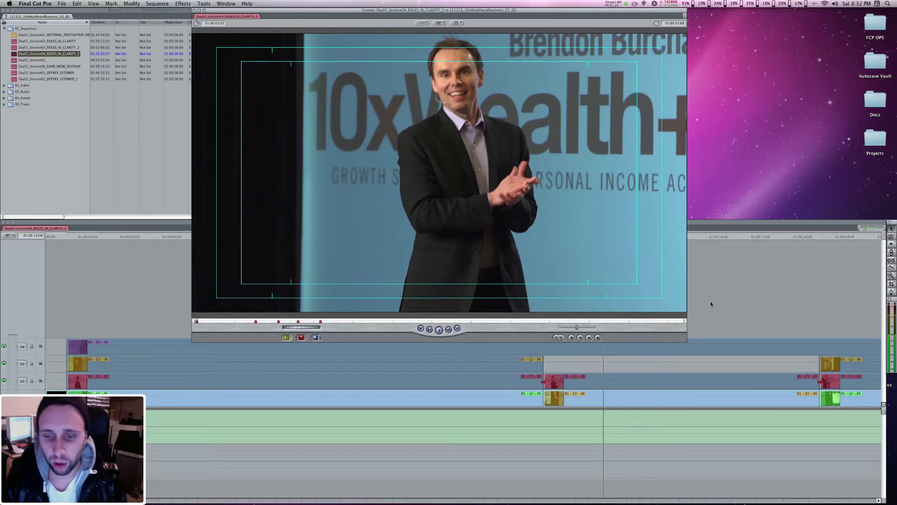
pyautogui.press('space')
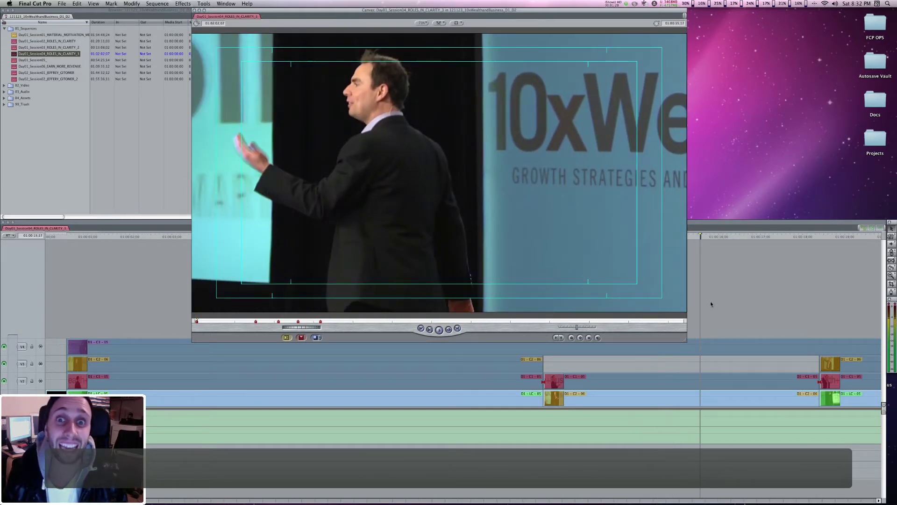
# Go through the C2 shot frame by frame, backward and forward around 01:00:15;03, to check the speaker's sync.
pyautogui.press('j')
pyautogui.press('Right')
pyautogui.press('Right')
pyautogui.press('Right')
pyautogui.press('Right')
pyautogui.press('Right')
pyautogui.press('Right')
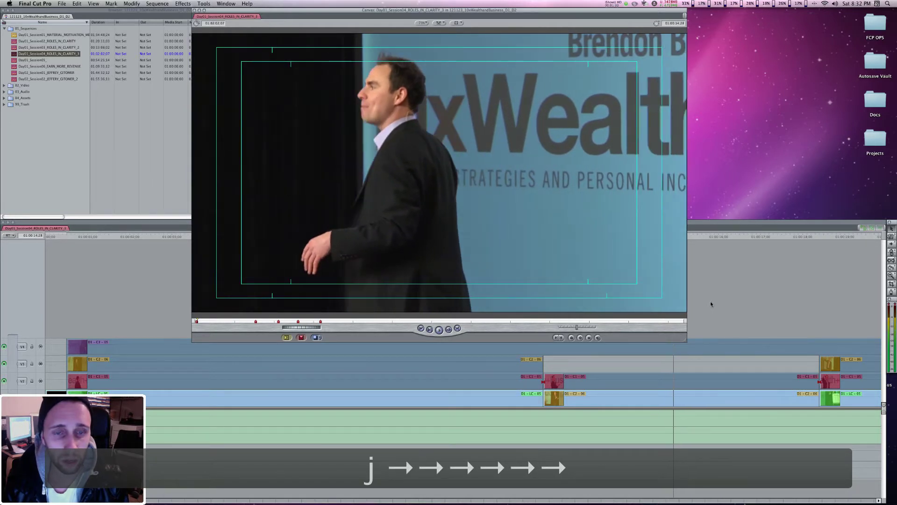
pyautogui.press('Right')
pyautogui.press('Right')
pyautogui.press('Right')
pyautogui.press('Right')
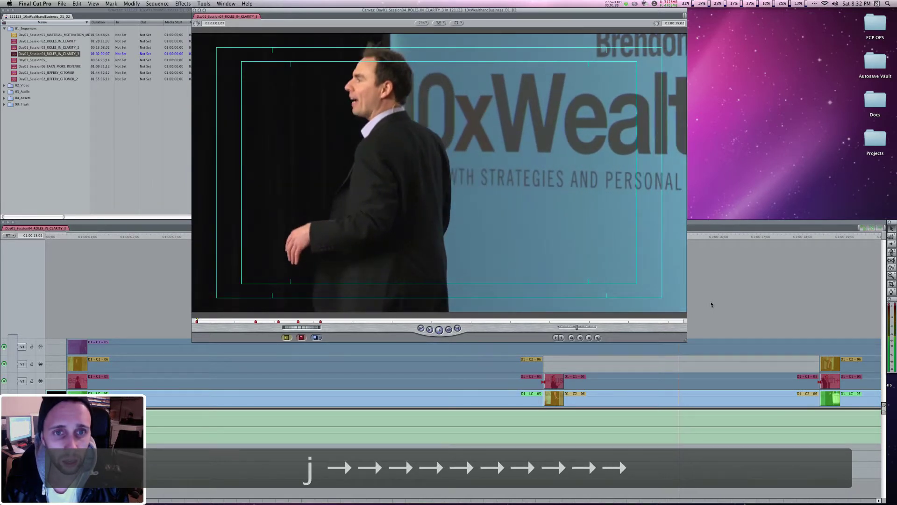
pyautogui.press('Right')
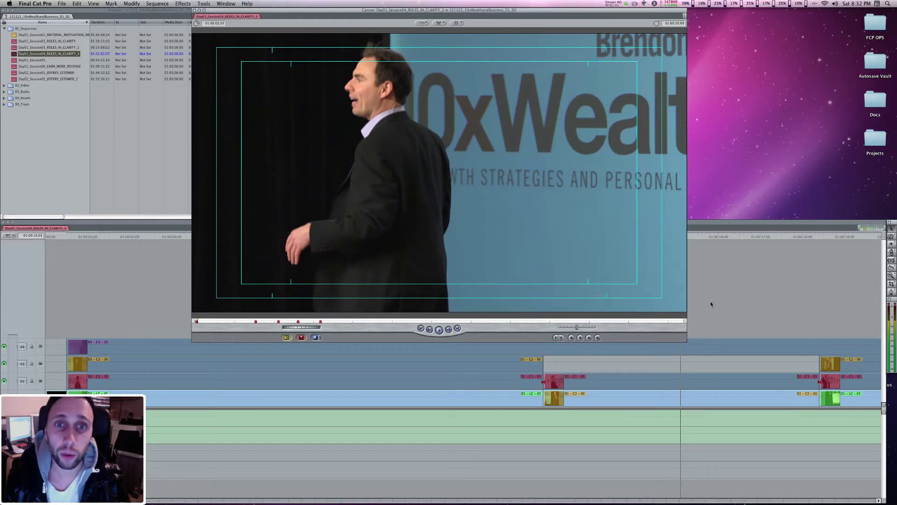
pyautogui.press('Left')
pyautogui.press('Left')
pyautogui.press('Left')
pyautogui.press('Left')
pyautogui.press('Left')
pyautogui.press('Left')
pyautogui.press('Left')
pyautogui.press('Left')
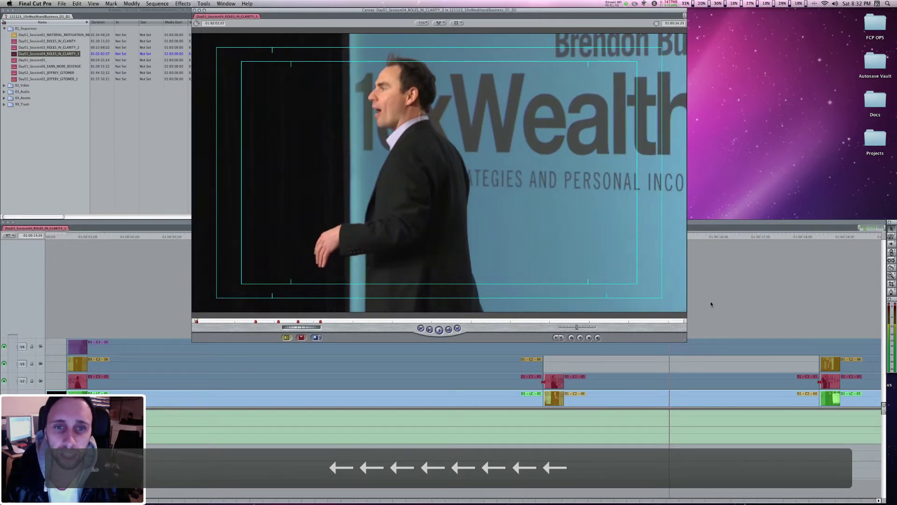
pyautogui.press('Right')
pyautogui.press('Right')
pyautogui.press('Right')
pyautogui.press('Right')
pyautogui.press('Right')
pyautogui.press('Right')
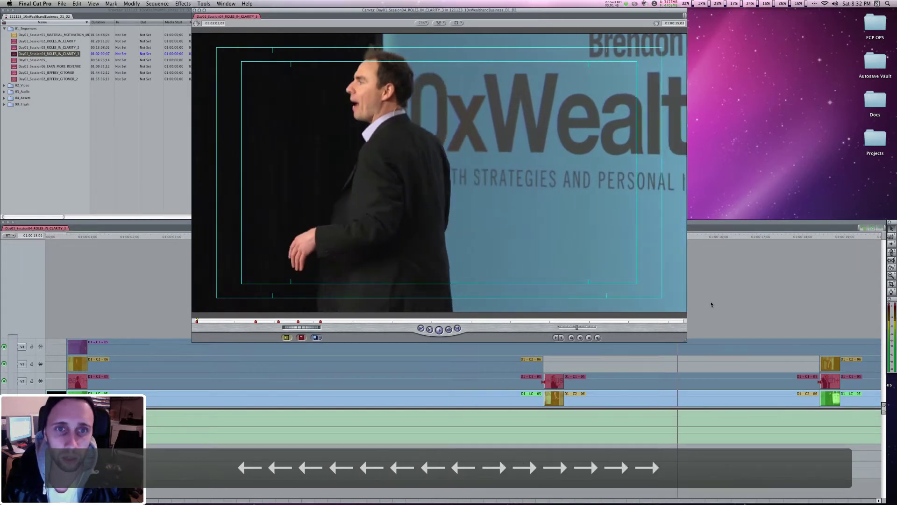
pyautogui.press('Right')
pyautogui.press('Right')
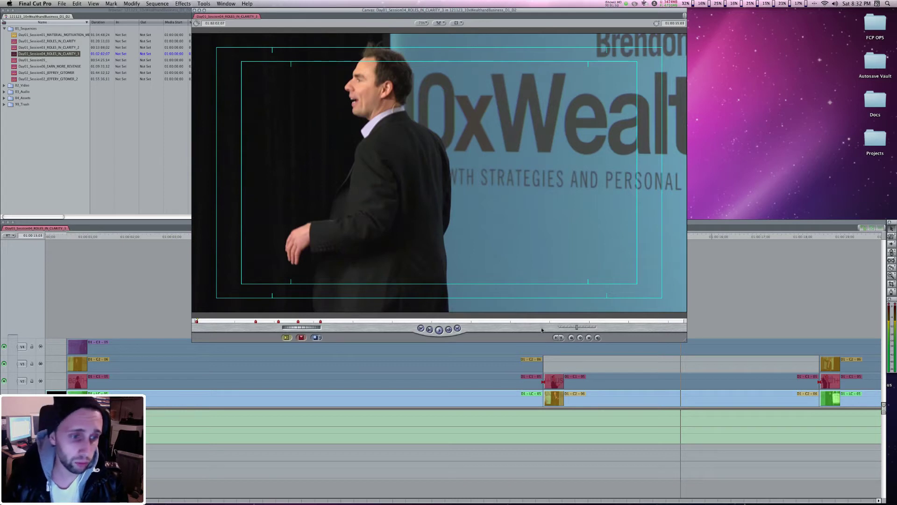
# Examine how the camera clips are cut across all tracks of the whole sequence, then return to its opening clips.
pyautogui.click(785, 275)
pyautogui.press('super+minus')
pyautogui.press('super+minus')
pyautogui.press('super+minus')
pyautogui.press('super+minus')
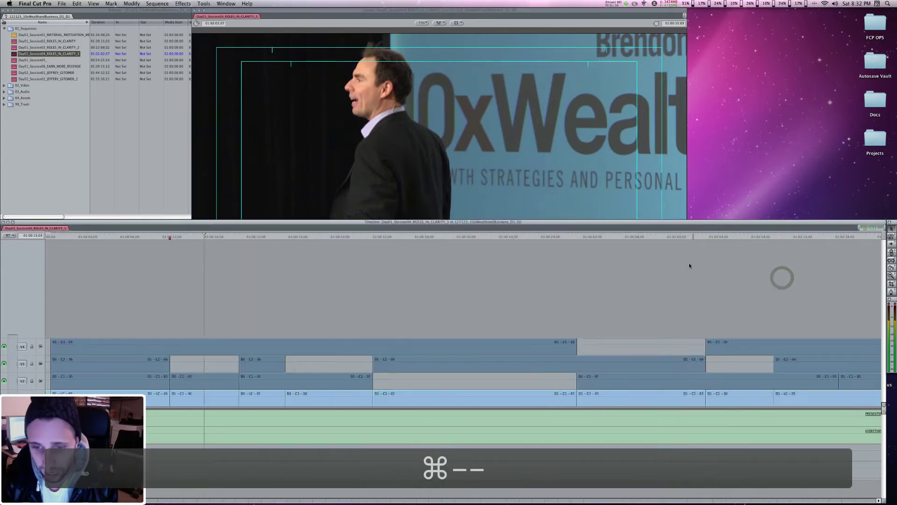
pyautogui.press('super+minus')
pyautogui.press('super+minus')
pyautogui.press('super+minus')
pyautogui.press('super+minus')
pyautogui.press('super+minus')
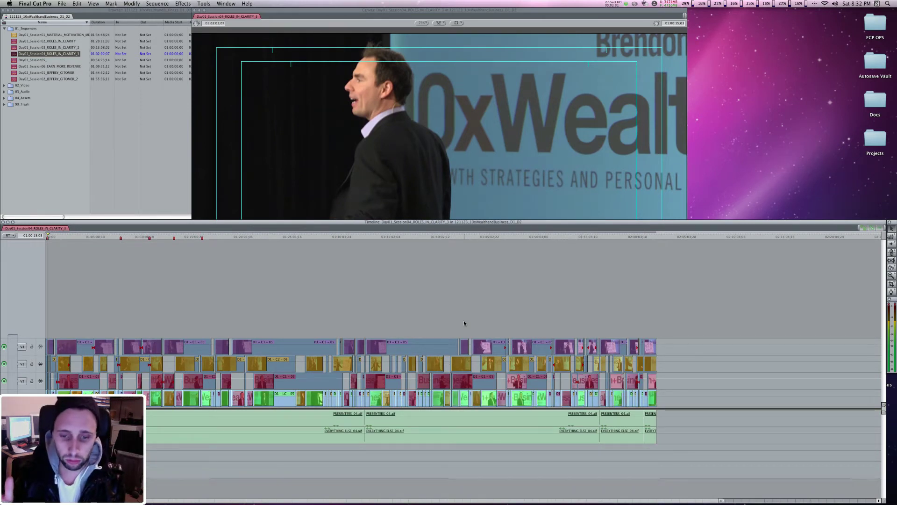
pyautogui.press('super+equal')
pyautogui.press('super+equal')
pyautogui.press('super+equal')
pyautogui.press('super+equal')
pyautogui.press('super+equal')
pyautogui.press('super+equal')
pyautogui.press('super+equal')
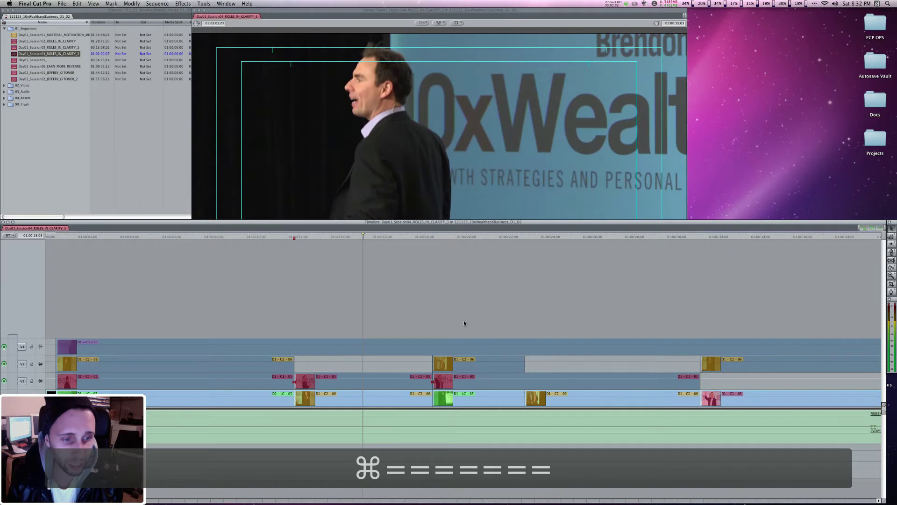
# Search all tracks of the sequence for "dissolve" by names and markers.
pyautogui.press('super+f')
pyautogui.write('du')
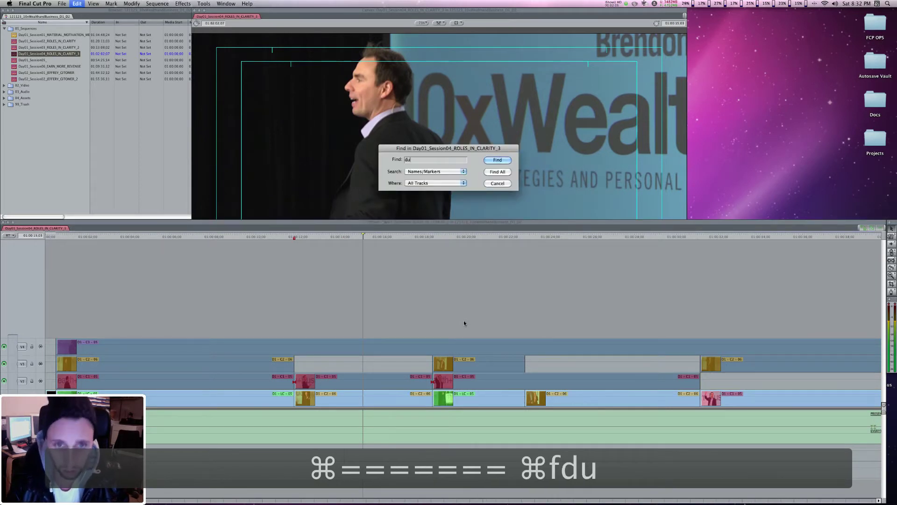
pyautogui.write('ssolve')
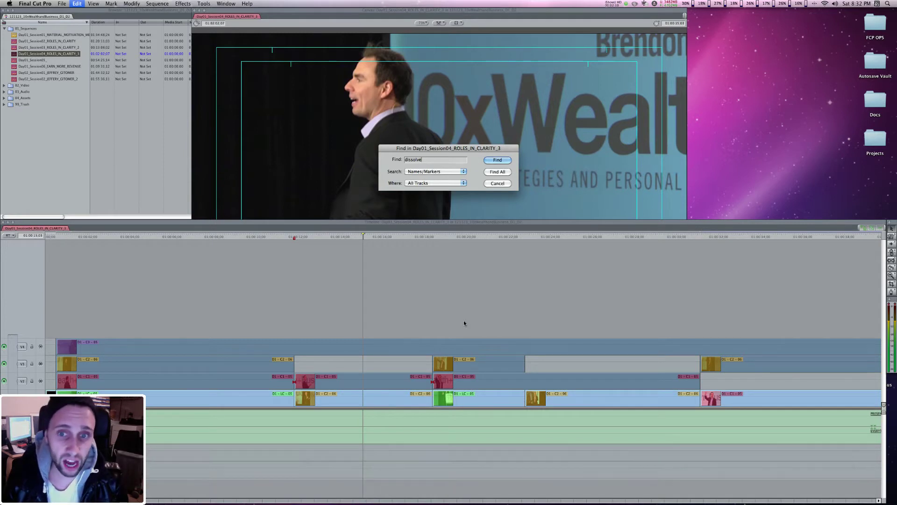
pyautogui.click(491, 160)
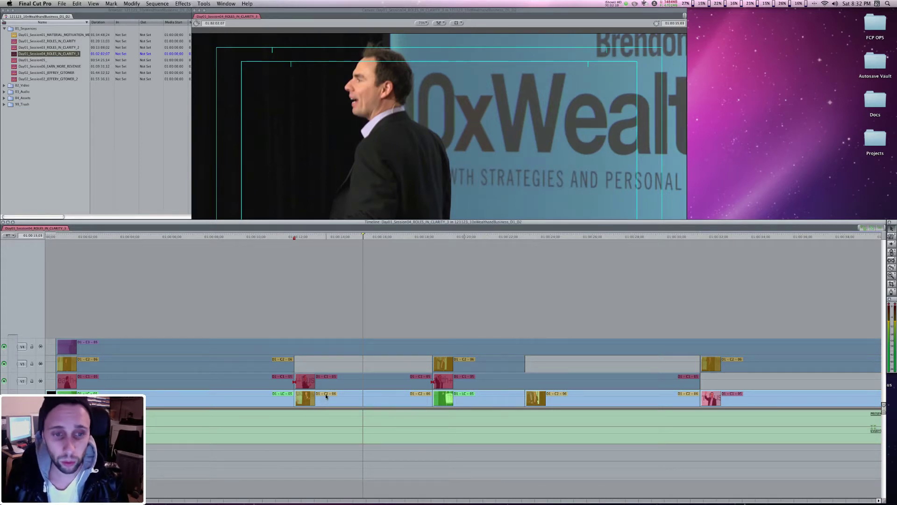
# Return the playhead to the "3 frames forward" marker at 01:00:11;25 and check it in the Canvas.
pyautogui.press('Up')
pyautogui.press('Down')
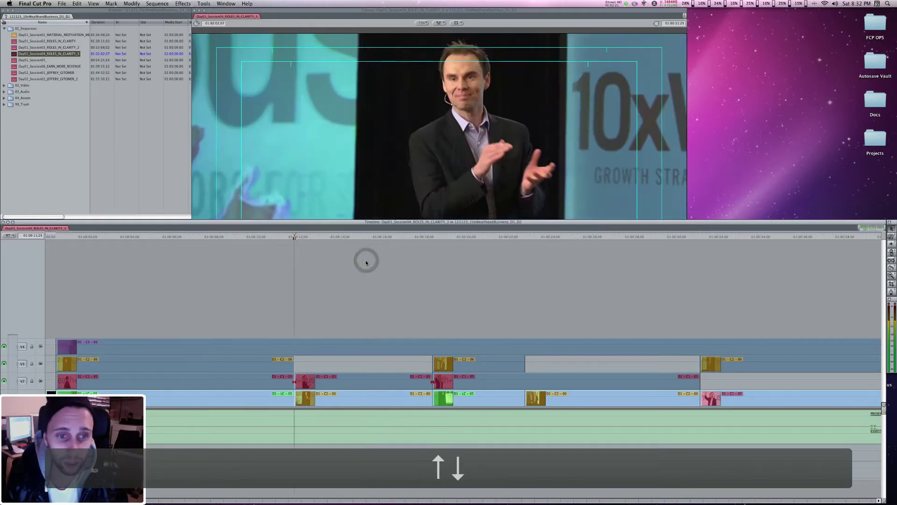
pyautogui.click(485, 13)
pyautogui.click(755, 285)
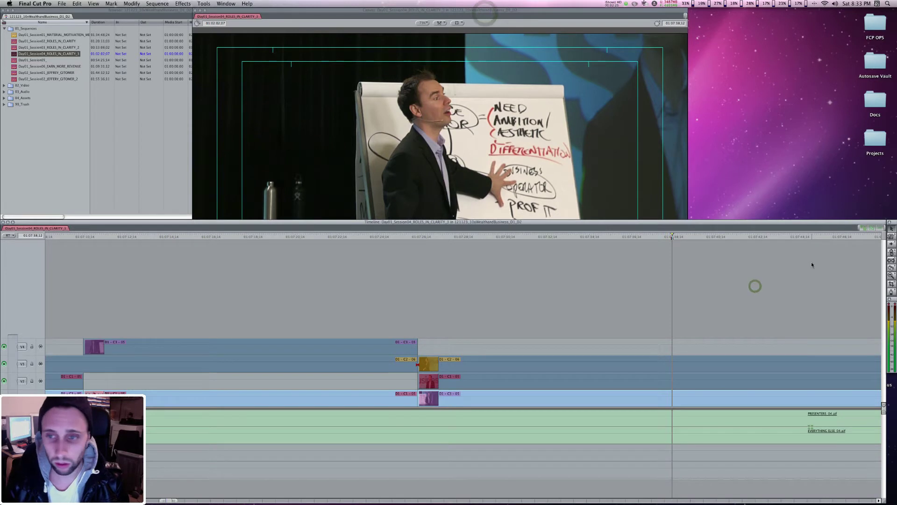
pyautogui.click(592, 19)
pyautogui.press('Up')
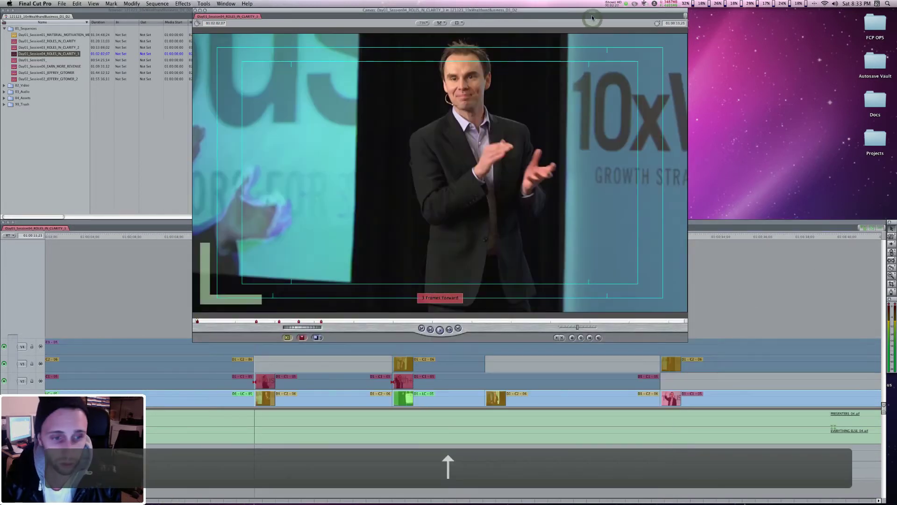
pyautogui.click(151, 302)
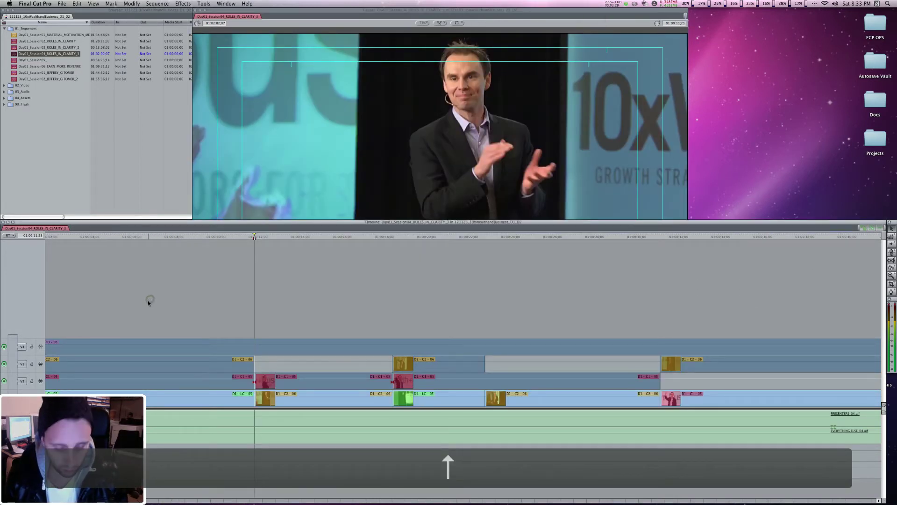
# Find and select every clip in the sequence whose name contains "C2", searching names and markers across all tracks.
pyautogui.press('shift+super+f')
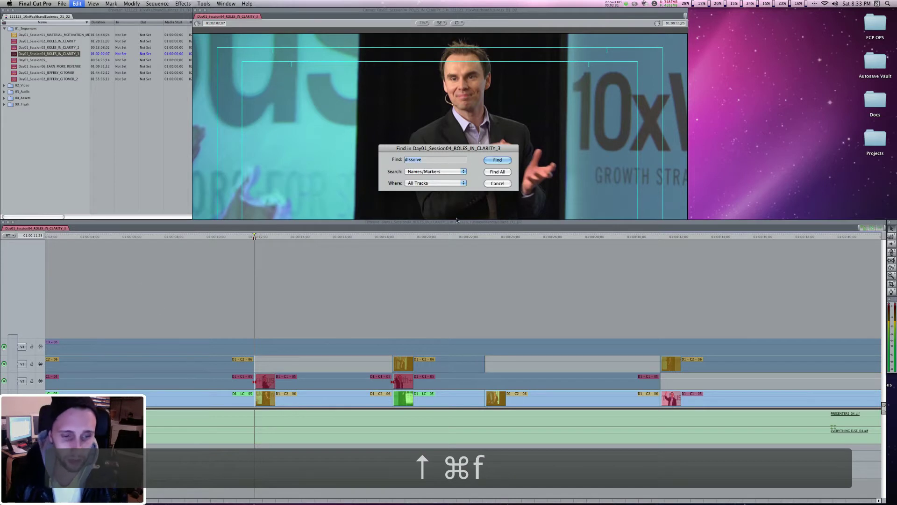
pyautogui.write('C@')
pyautogui.press('BackSpace')
pyautogui.write('2')
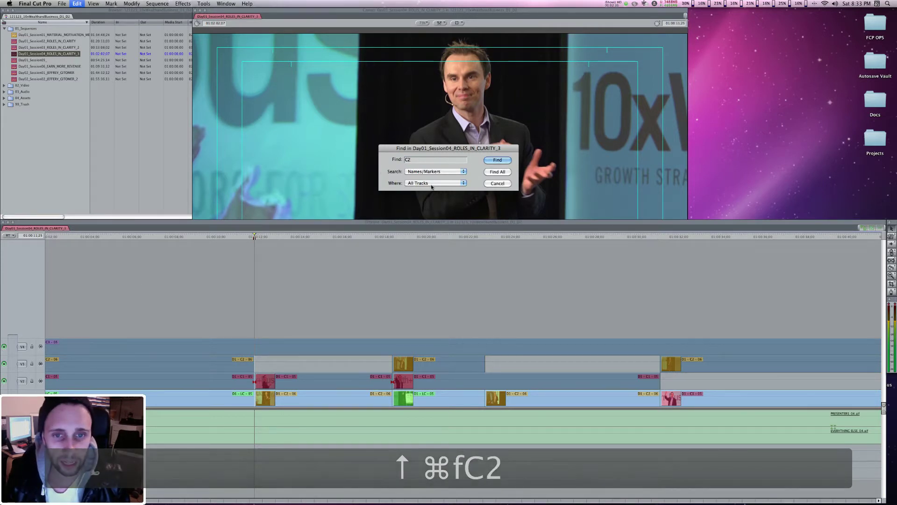
pyautogui.click(413, 183)
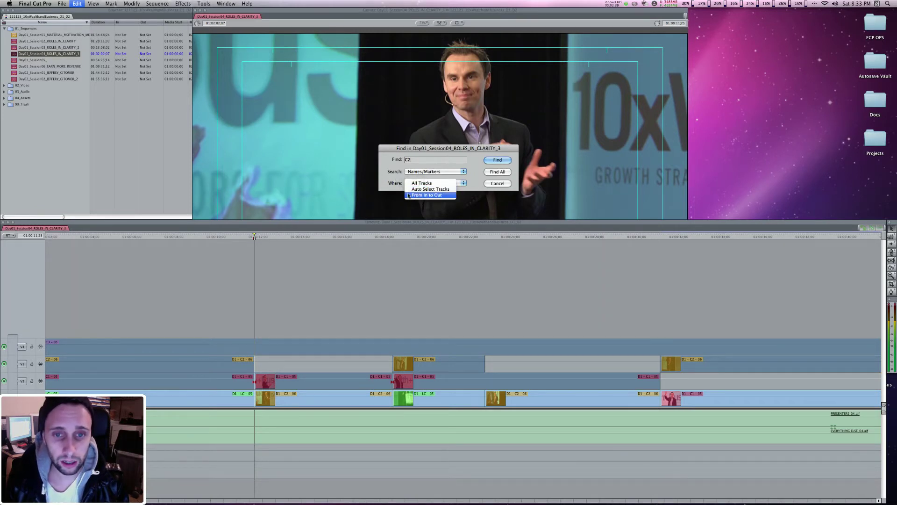
pyautogui.click(400, 186)
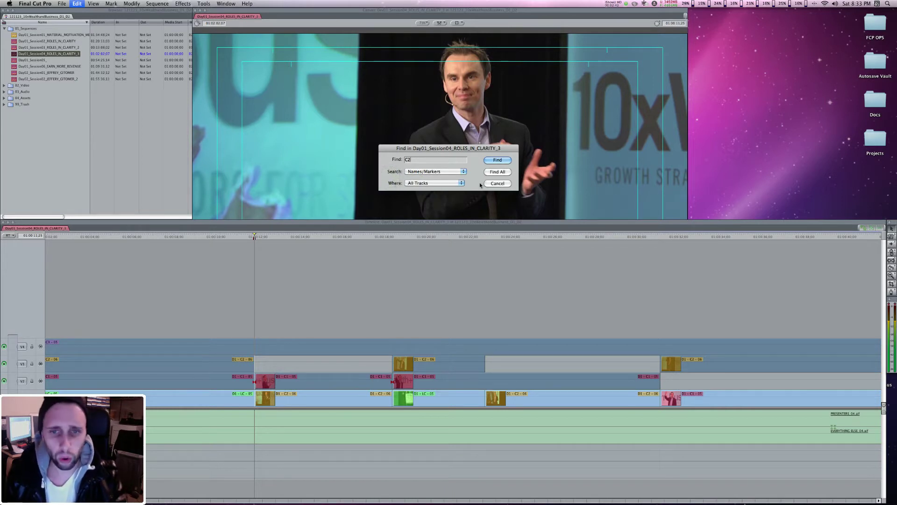
pyautogui.click(505, 173)
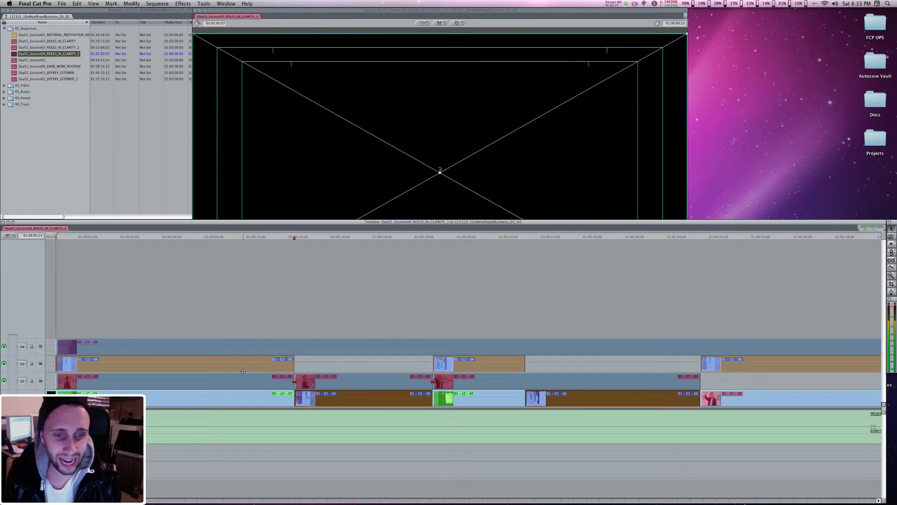
# Move all selected C2 clips three frames later from the edit at 01:00:11;25, deselect them, and bring the Canvas to the front.
pyautogui.press('Down')
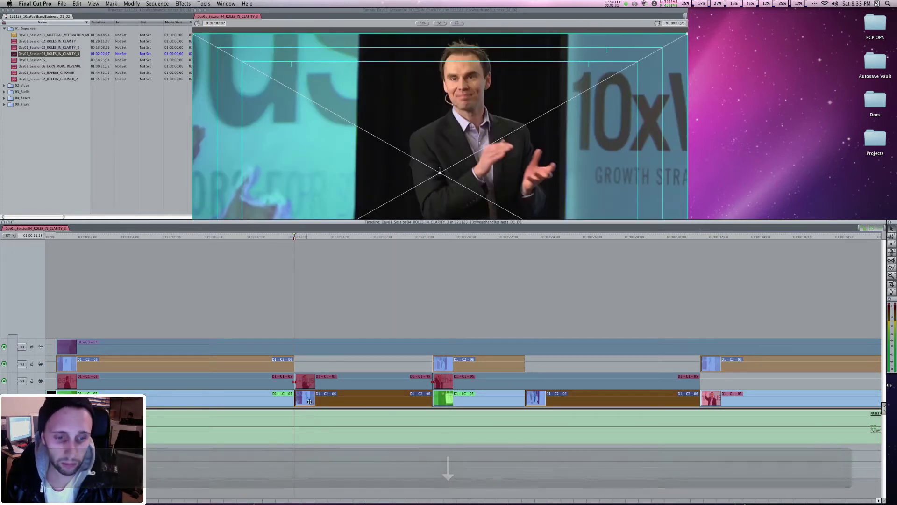
pyautogui.press('Right')
pyautogui.press('Right')
pyautogui.press('Right')
pyautogui.moveTo(311, 400); pyautogui.dragTo(313, 400)
pyautogui.click(338, 314)
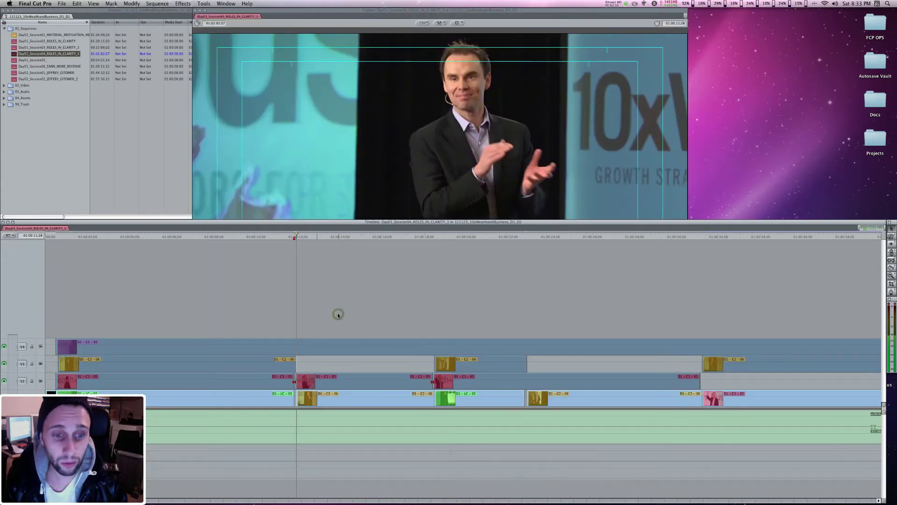
pyautogui.doubleClick(501, 11)
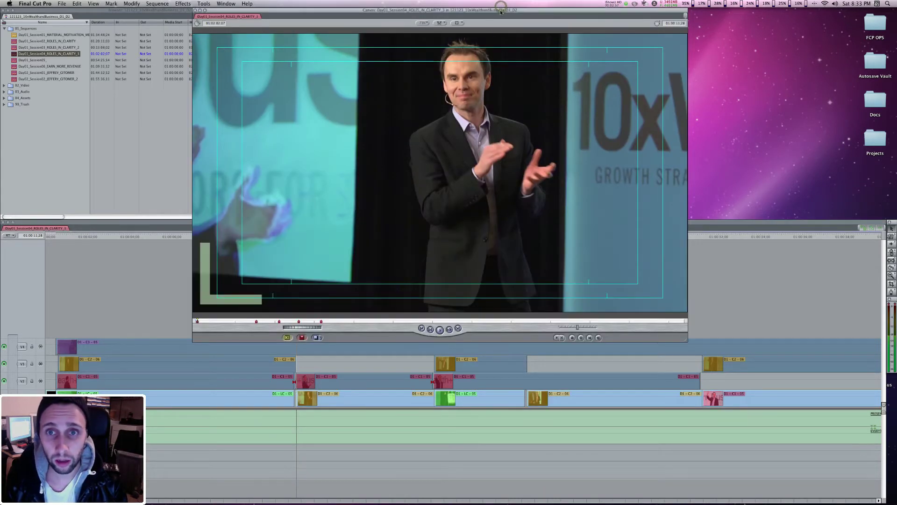
# Play from the edit at 01:00:11;25 and step through the frames to check the sync of the shifted C2 clip.
pyautogui.press('space')
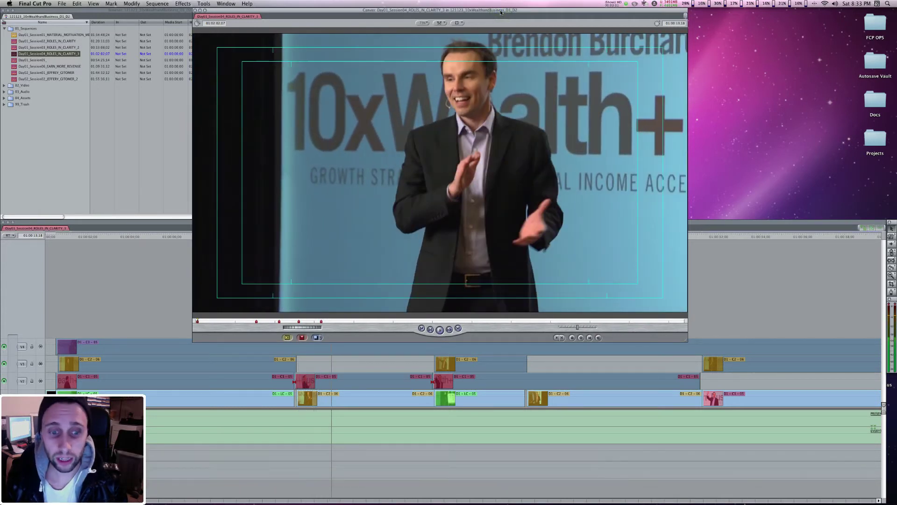
pyautogui.press('space')
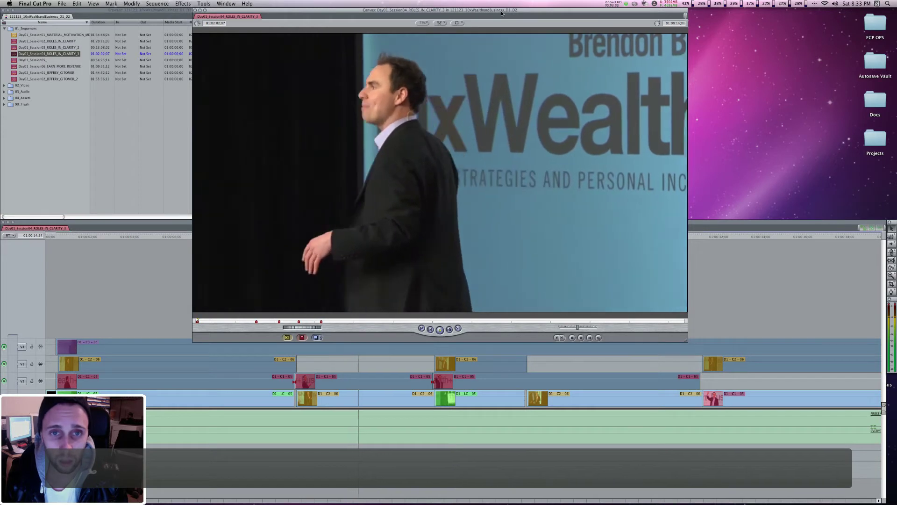
pyautogui.press('space')
pyautogui.press('j')
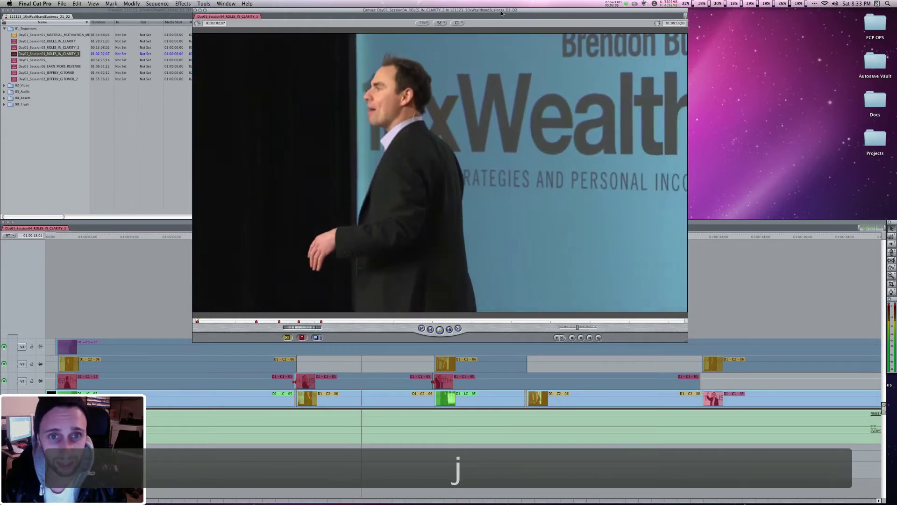
pyautogui.press('Right')
pyautogui.press('Right')
pyautogui.press('Right')
pyautogui.press('Right')
pyautogui.press('Right')
pyautogui.press('Right')
pyautogui.press('Right')
pyautogui.press('Right')
pyautogui.press('Right')
pyautogui.press('Right')
pyautogui.press('Right')
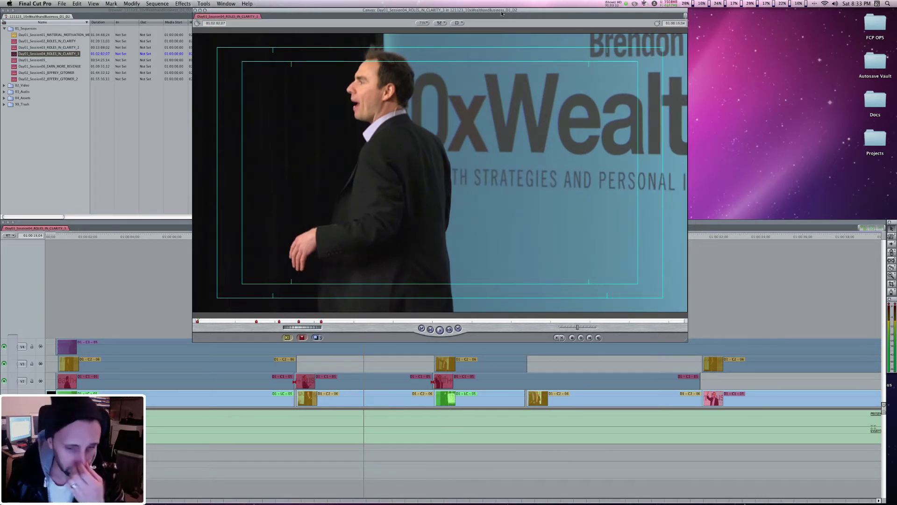
# Move the playhead to about 01:00:32;24 in the sequence and bring the Canvas to the front.
pyautogui.click(755, 283)
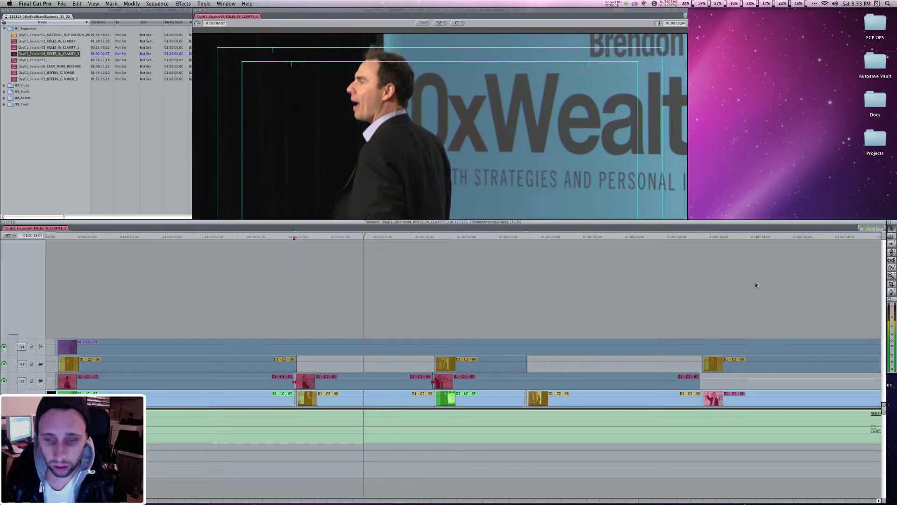
pyautogui.click(727, 236)
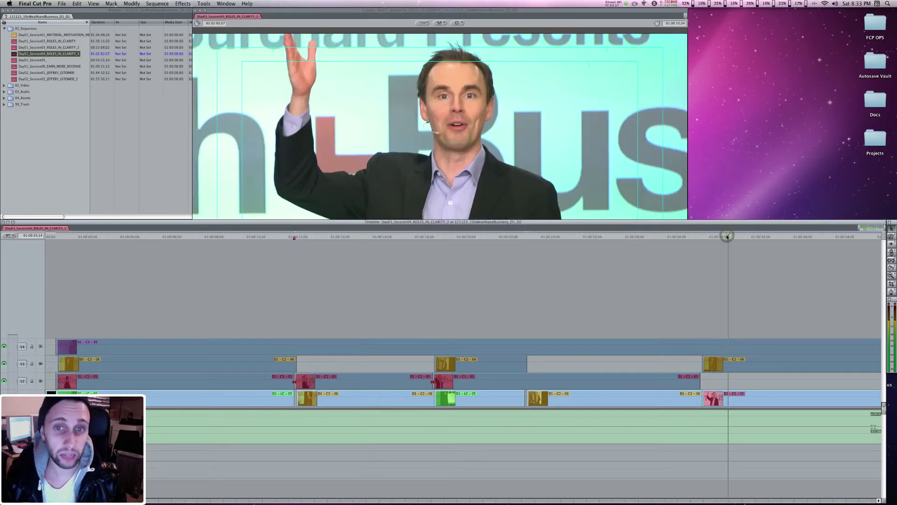
pyautogui.click(523, 28)
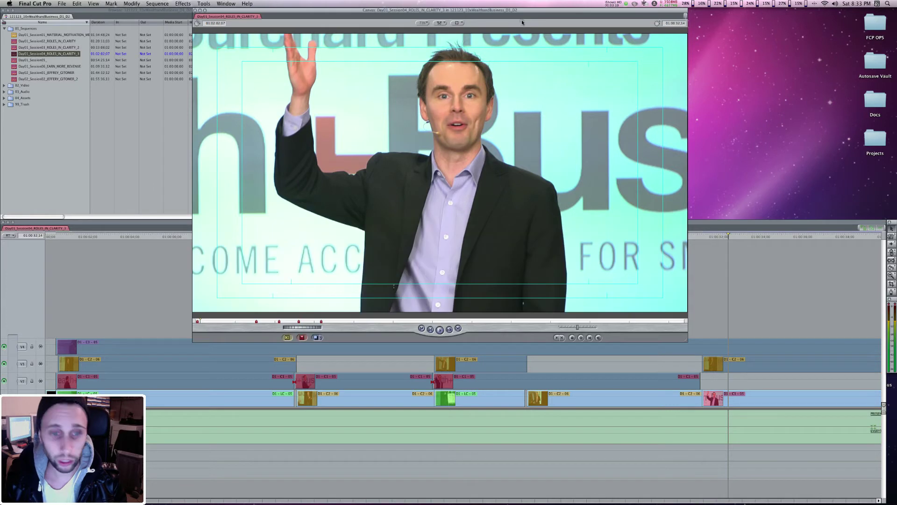
# Go to the "4 Frames Forward" marker at 01:07:38;12, play it, and step through the frames in both directions to check sync.
pyautogui.press('Down')
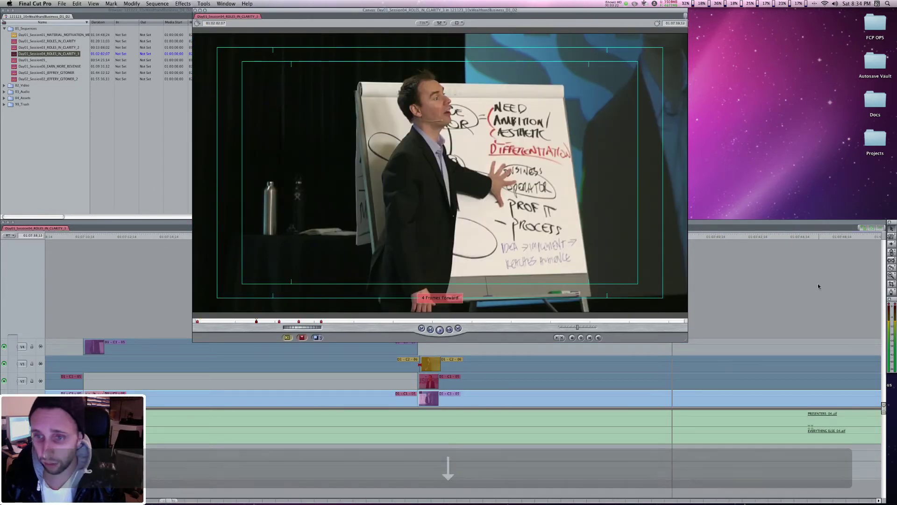
pyautogui.press('space')
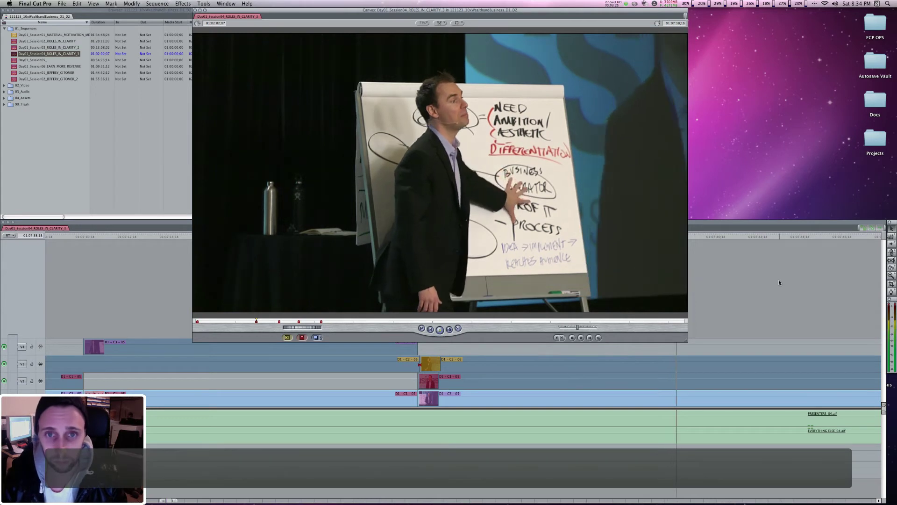
pyautogui.press('j')
pyautogui.press('Right')
pyautogui.press('Right')
pyautogui.press('Right')
pyautogui.press('Right')
pyautogui.press('Right')
pyautogui.press('Right')
pyautogui.press('Right')
pyautogui.press('Right')
pyautogui.press('Right')
pyautogui.press('Right')
pyautogui.press('Right')
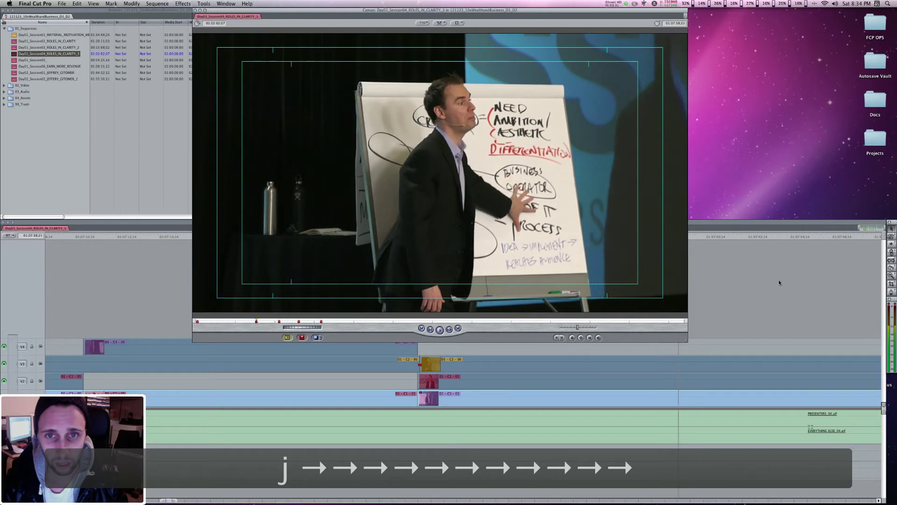
pyautogui.press('Right')
pyautogui.press('Right')
pyautogui.press('Right')
pyautogui.press('Right')
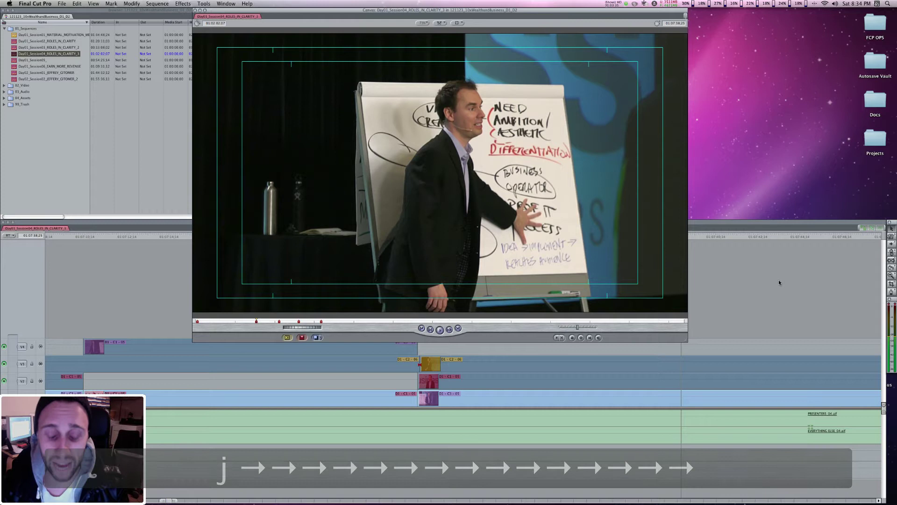
pyautogui.press('Left')
pyautogui.press('Left')
pyautogui.press('Left')
pyautogui.press('Left')
pyautogui.press('Left')
pyautogui.press('Left')
pyautogui.press('Left')
pyautogui.press('Left')
pyautogui.press('Left')
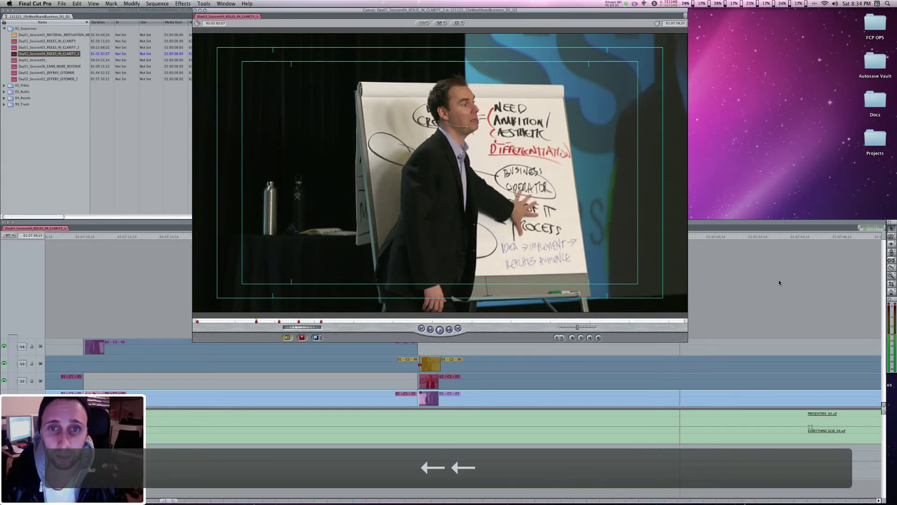
pyautogui.press('Right')
pyautogui.press('Right')
pyautogui.press('Right')
pyautogui.press('Right')
pyautogui.press('Right')
pyautogui.press('Right')
pyautogui.press('Right')
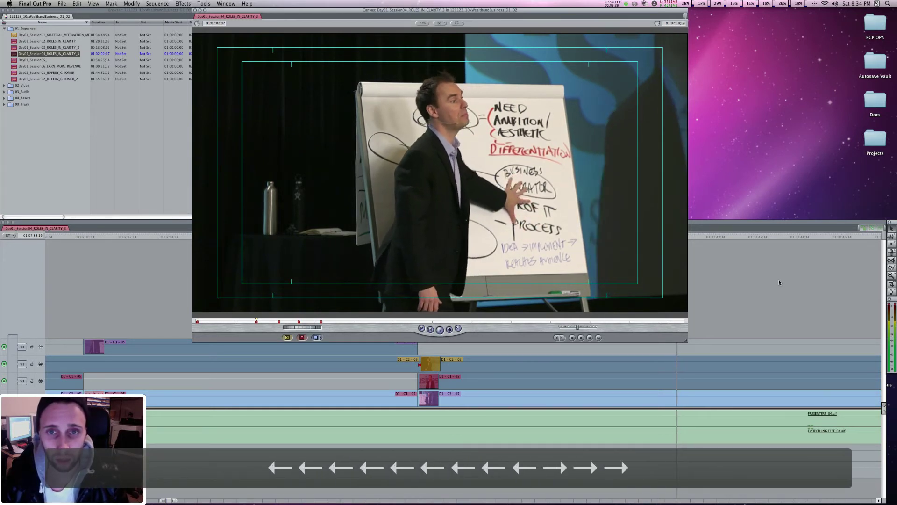
pyautogui.press('Right')
pyautogui.press('Right')
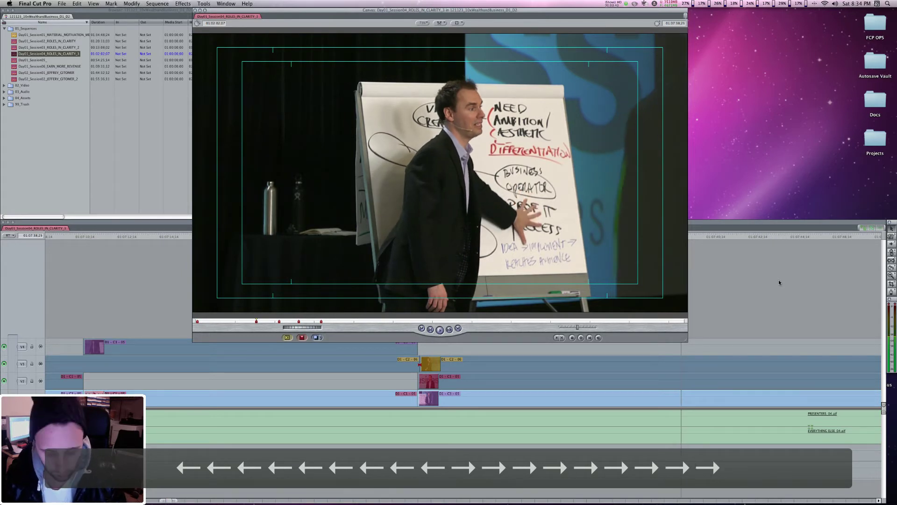
# Find and select every clip in the sequence whose name contains "c3", searching names and markers across all tracks.
pyautogui.click(779, 280)
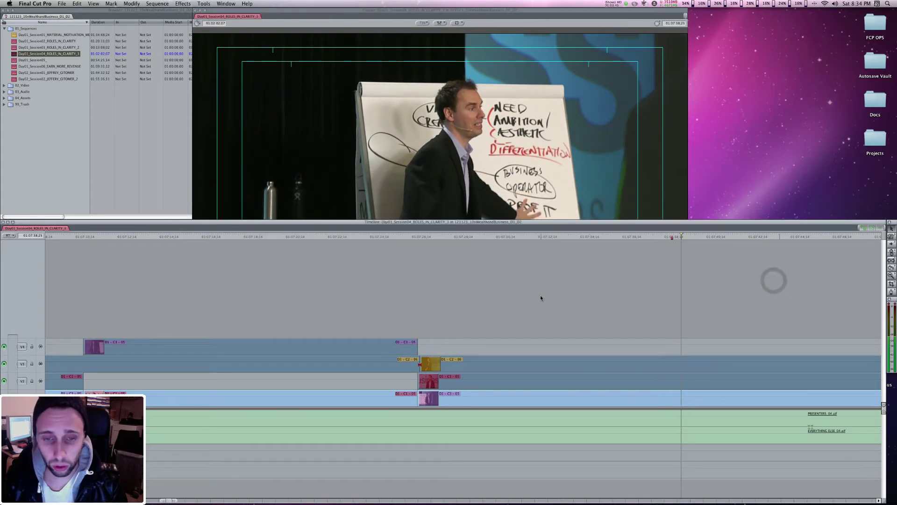
pyautogui.press('super+f')
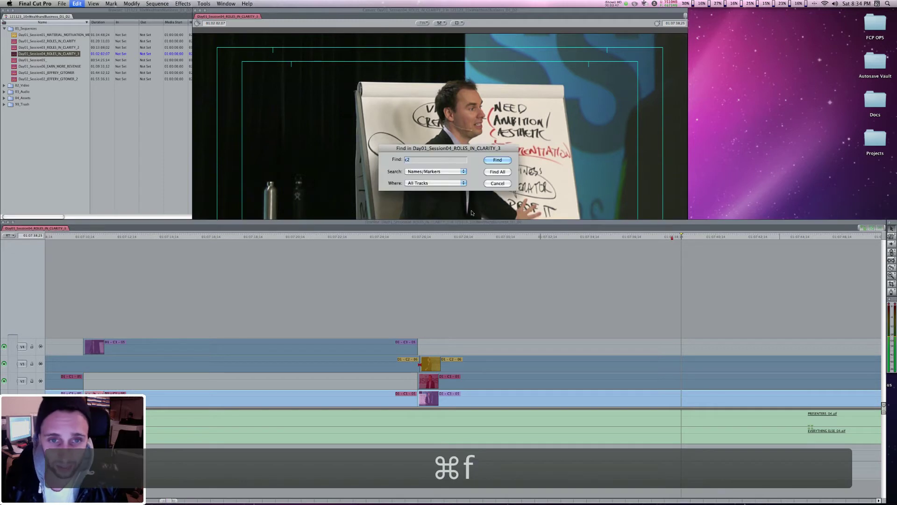
pyautogui.write('c3')
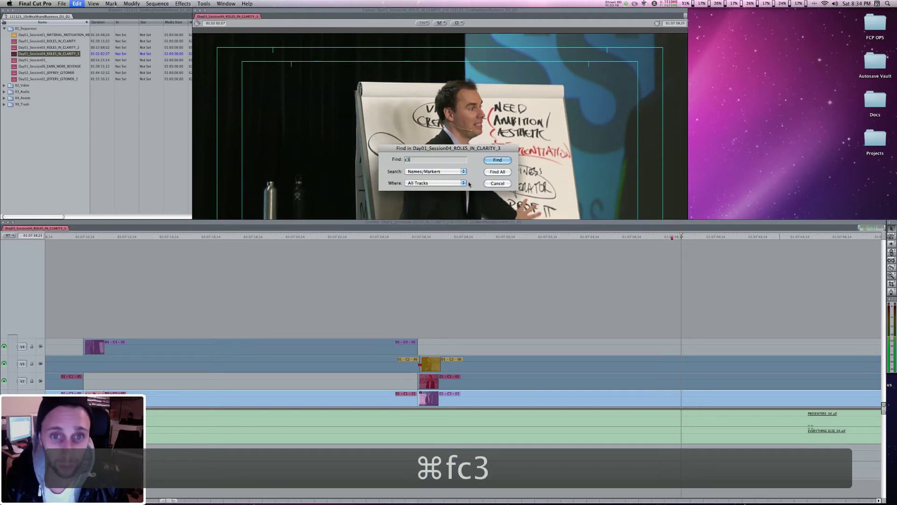
pyautogui.click(493, 172)
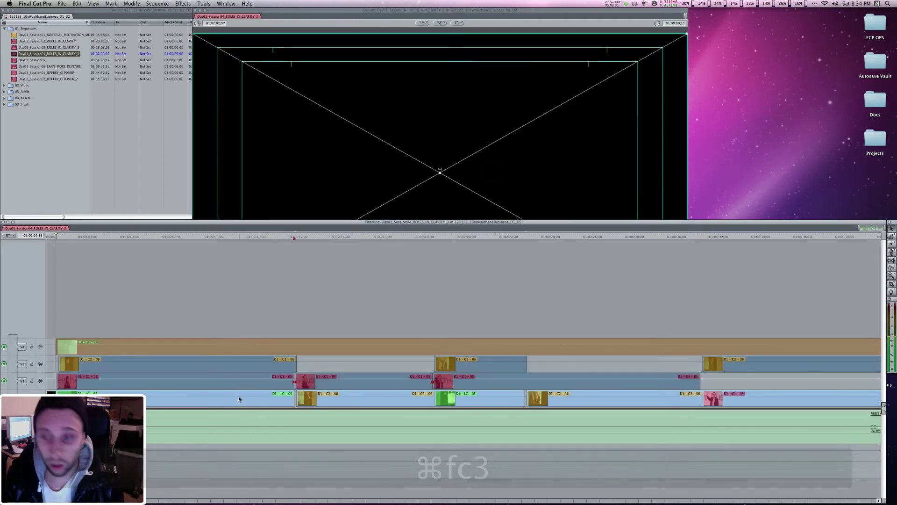
# Move all selected C3 clips four frames later, measured from the edit where the C3 audience shot begins, and deselect them.
pyautogui.press('Down')
pyautogui.press('Down')
pyautogui.press('Down')
pyautogui.press('Down')
pyautogui.press('Down')
pyautogui.press('Down')
pyautogui.press('Down')
pyautogui.press('Down')
pyautogui.press('Down')
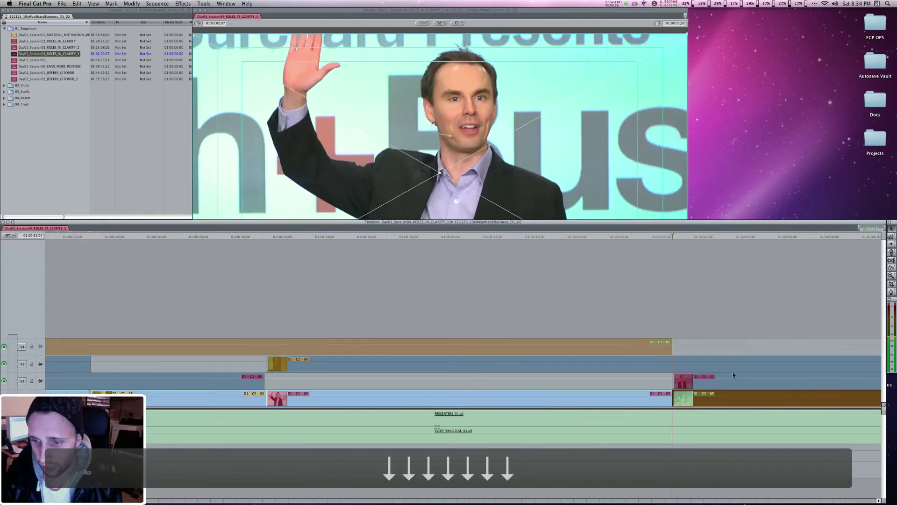
pyautogui.press('Up')
pyautogui.press('Up')
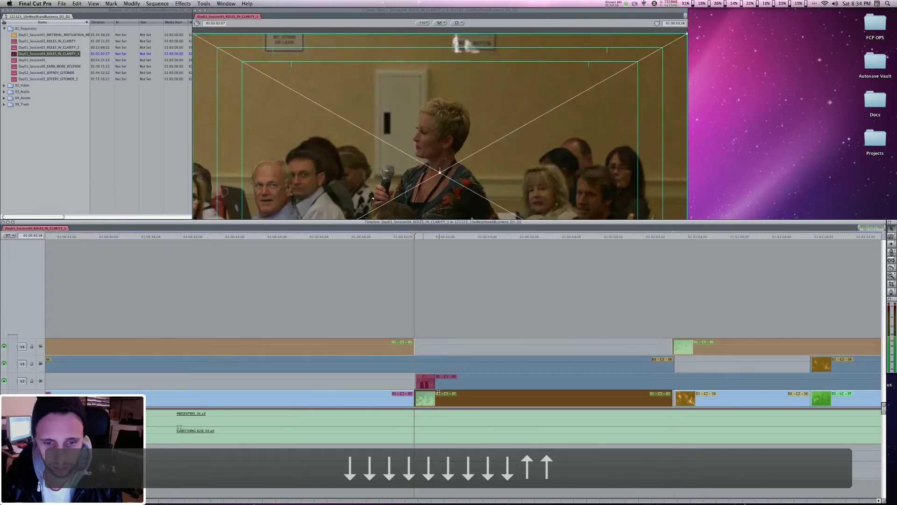
pyautogui.press('Right')
pyautogui.press('Right')
pyautogui.press('Right')
pyautogui.press('Right')
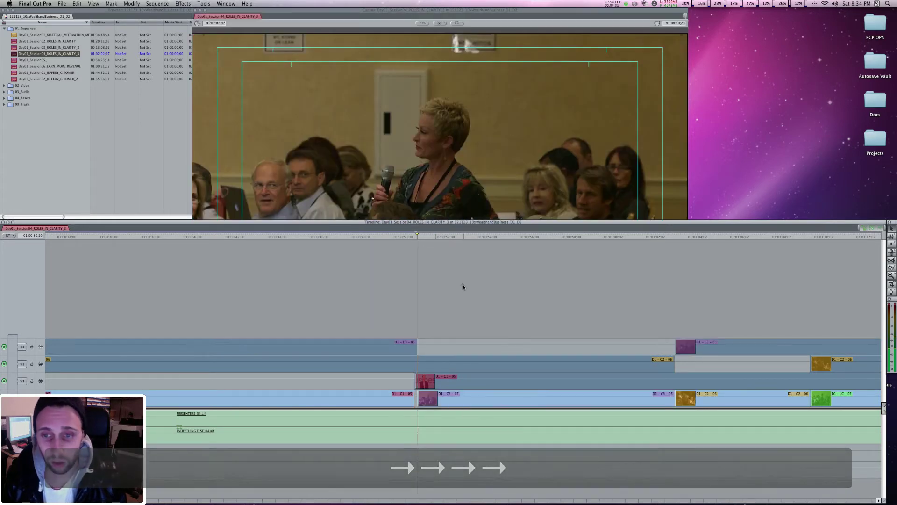
# Return to the marker at 01:07:38;12 and step forward frame by frame to check the shifted C3 footage against the audio.
pyautogui.press('Down')
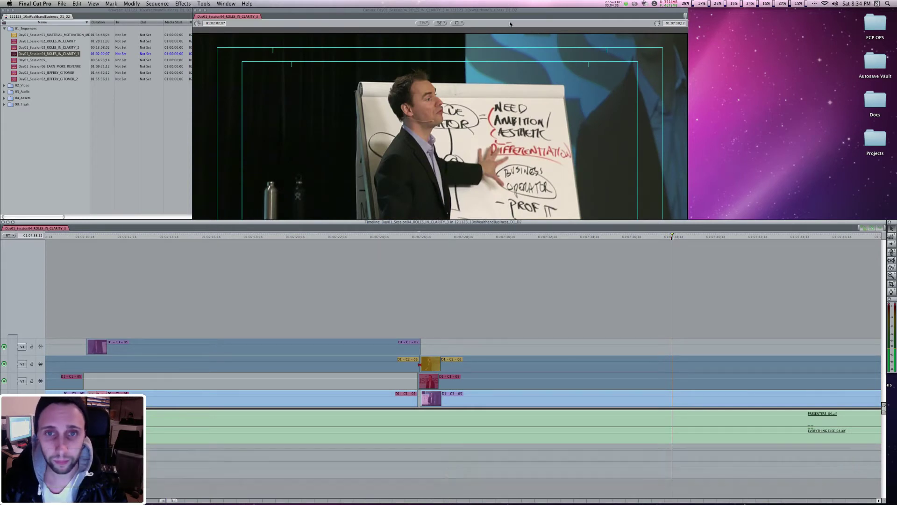
pyautogui.press('Right')
pyautogui.press('Right')
pyautogui.press('Right')
pyautogui.press('Right')
pyautogui.press('Right')
pyautogui.press('Right')
pyautogui.press('Right')
pyautogui.press('Right')
pyautogui.press('Right')
pyautogui.press('Right')
pyautogui.press('Right')
pyautogui.press('Right')
pyautogui.press('Right')
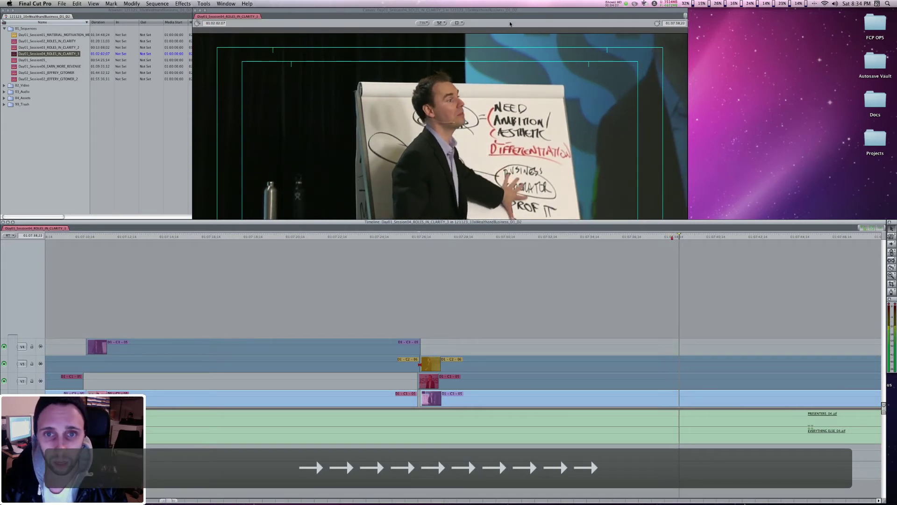
pyautogui.press('Right')
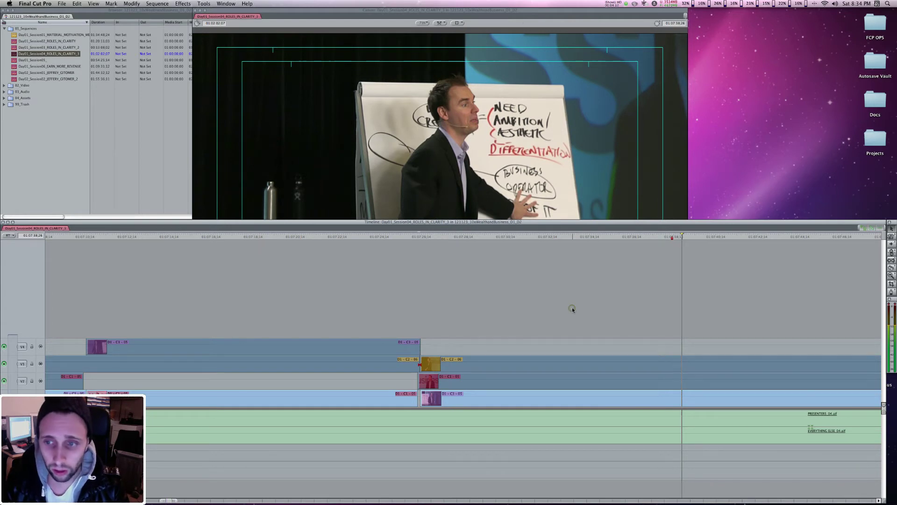
# Bring the Canvas to the front, go to the third sync marker, and play and step through its frames to check sync.
pyautogui.click(474, 15)
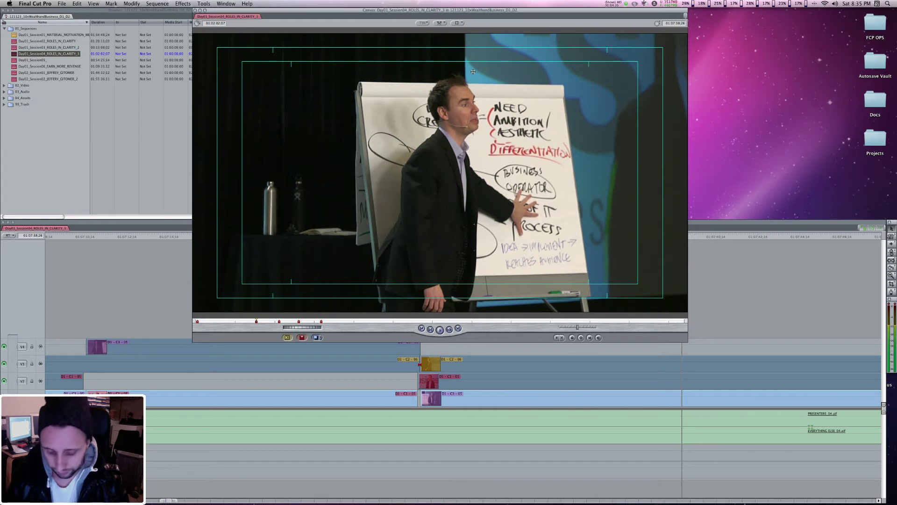
pyautogui.press('Down')
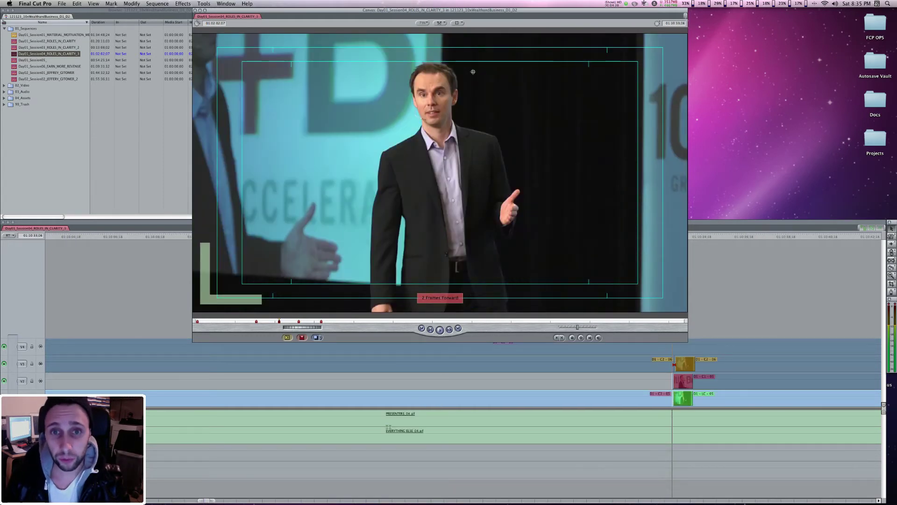
pyautogui.press('space')
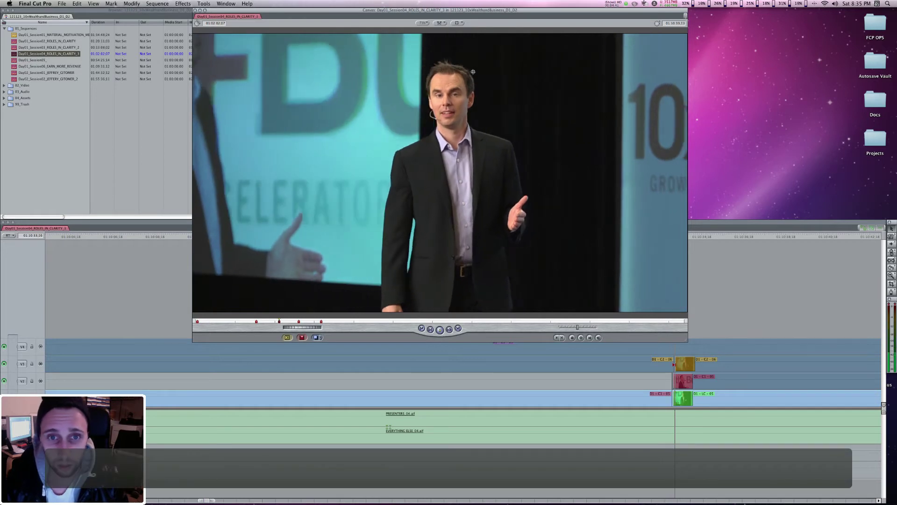
pyautogui.press('j')
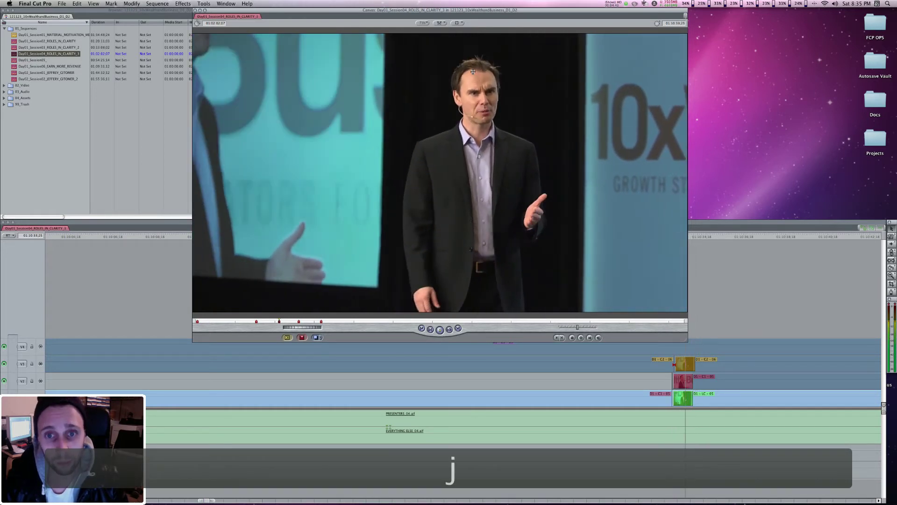
pyautogui.press('Right')
pyautogui.press('Right')
pyautogui.press('Right')
pyautogui.press('Right')
pyautogui.press('Right')
pyautogui.press('Right')
pyautogui.press('Right')
pyautogui.press('Right')
pyautogui.press('Right')
pyautogui.press('Right')
pyautogui.press('Right')
pyautogui.press('Right')
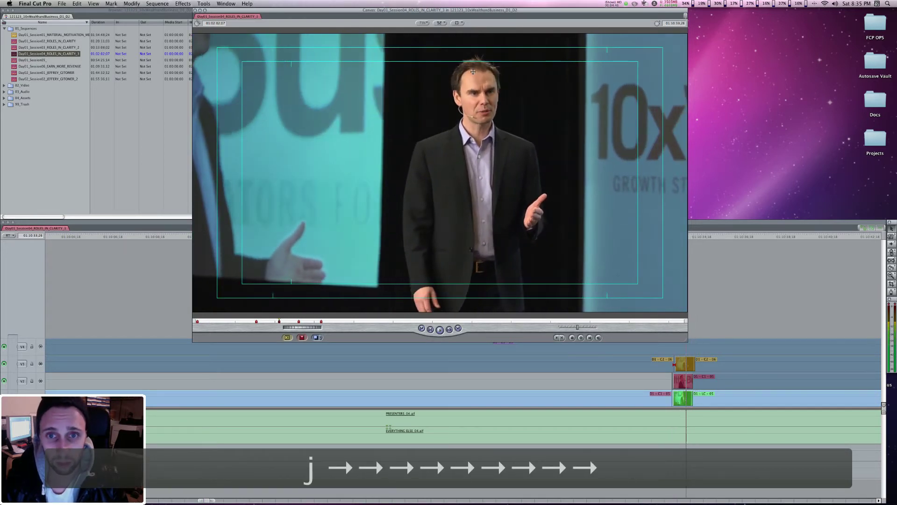
pyautogui.press('Right')
pyautogui.press('Left')
pyautogui.press('Left')
pyautogui.press('Left')
pyautogui.press('Right')
pyautogui.press('Right')
pyautogui.press('Right')
pyautogui.press('Right')
pyautogui.press('Right')
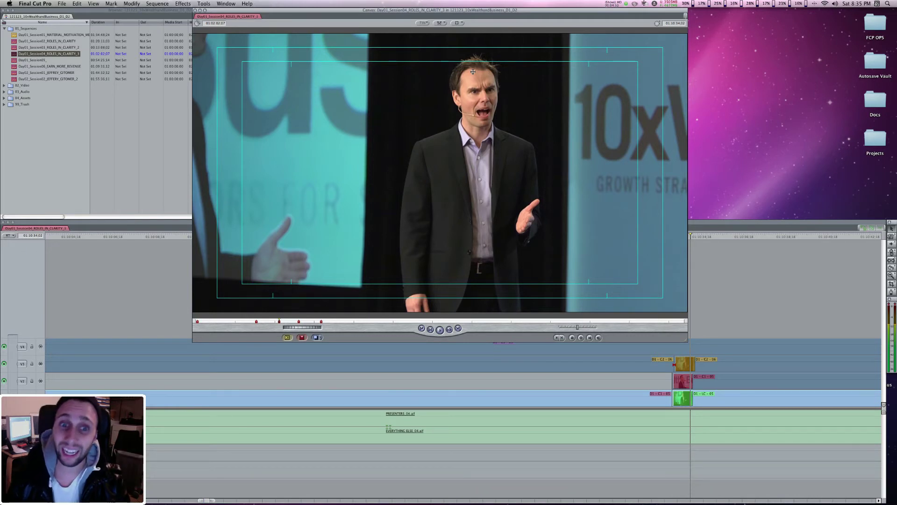
# Go to the "2 Frames Forward" marker near 01:13:03, play it, and step through its frames to check sync.
pyautogui.press('Down')
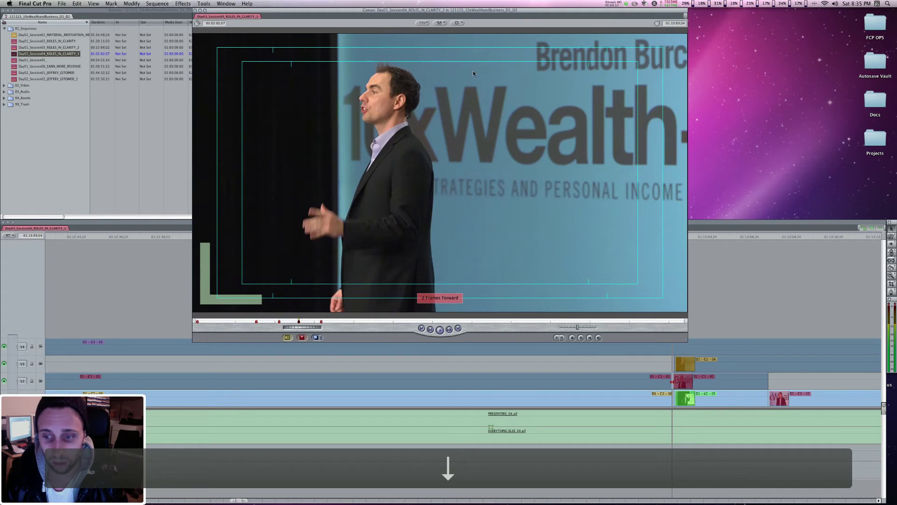
pyautogui.press('Down')
pyautogui.press('Up')
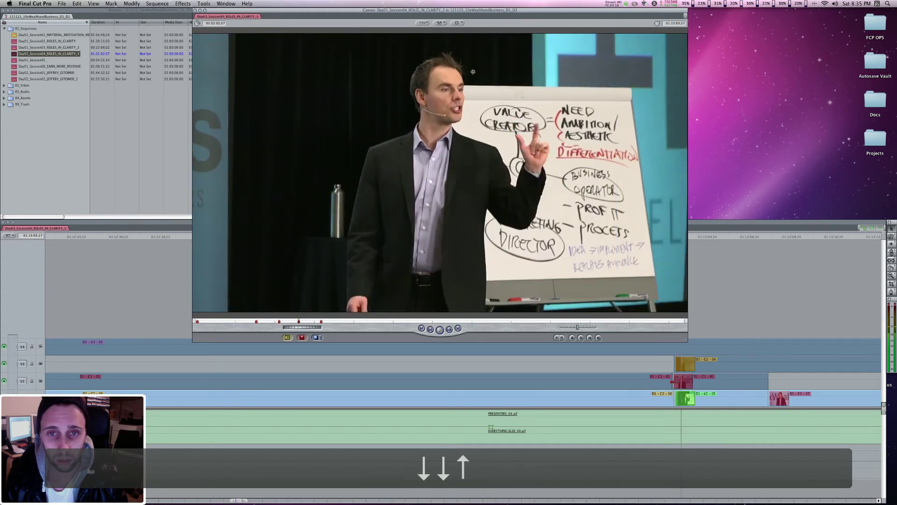
pyautogui.press('j')
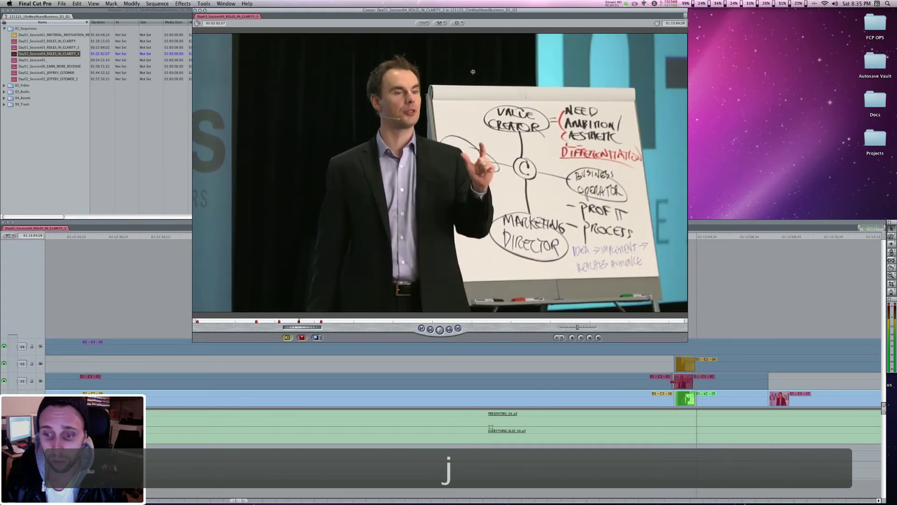
pyautogui.press('Right')
pyautogui.press('Right')
pyautogui.press('Right')
pyautogui.press('Right')
pyautogui.press('Right')
pyautogui.press('Right')
pyautogui.press('Right')
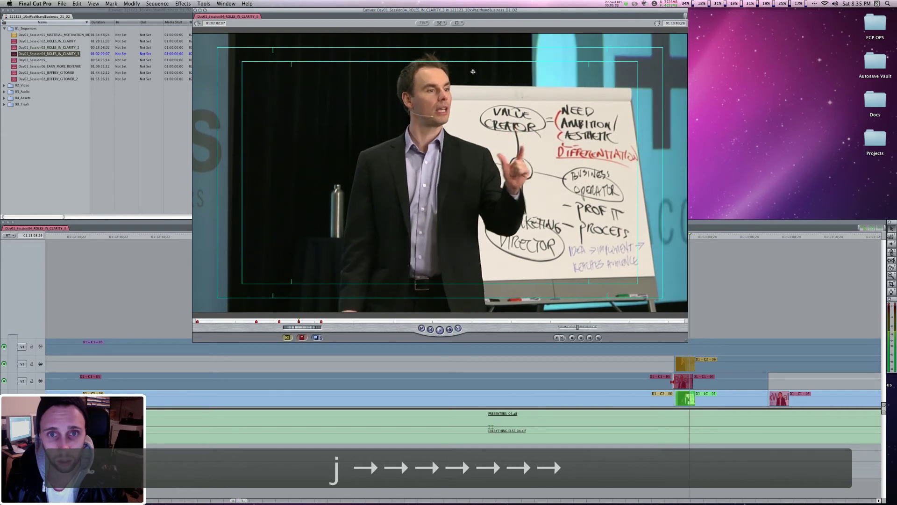
pyautogui.press('Right')
pyautogui.press('Right')
pyautogui.press('Right')
pyautogui.press('Right')
pyautogui.press('Right')
pyautogui.press('Right')
pyautogui.press('Right')
pyautogui.press('Right')
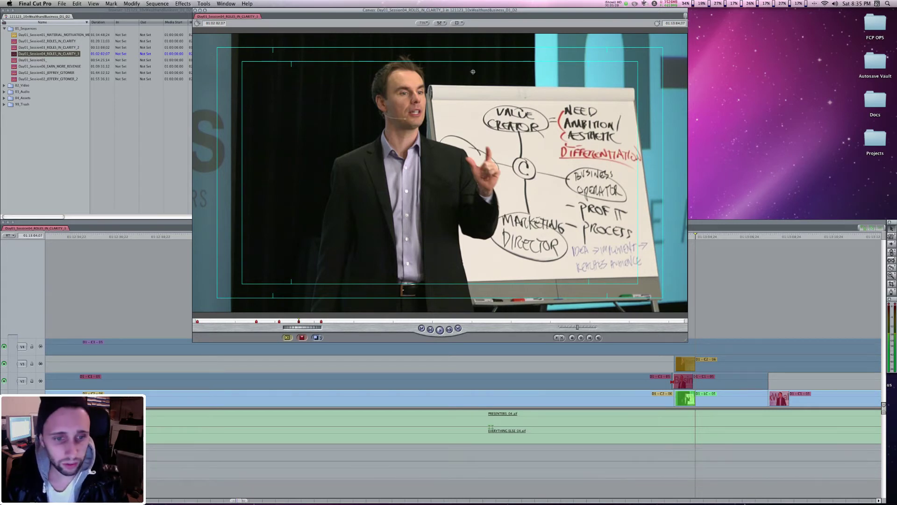
# Go to the last sync marker near 01:15:53, and step back and forth through its frames to check sync.
pyautogui.press('Down')
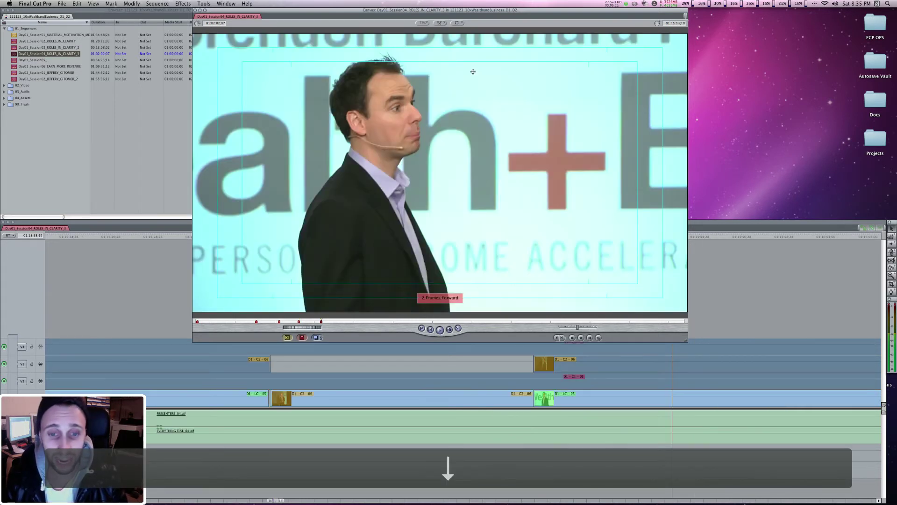
pyautogui.press('Left')
pyautogui.press('Left')
pyautogui.press('Right')
pyautogui.press('Right')
pyautogui.press('Right')
pyautogui.press('Right')
pyautogui.press('Right')
pyautogui.press('Right')
pyautogui.press('Left')
pyautogui.press('Right')
pyautogui.press('Left')
pyautogui.press('Right')
pyautogui.press('Right')
pyautogui.press('Right')
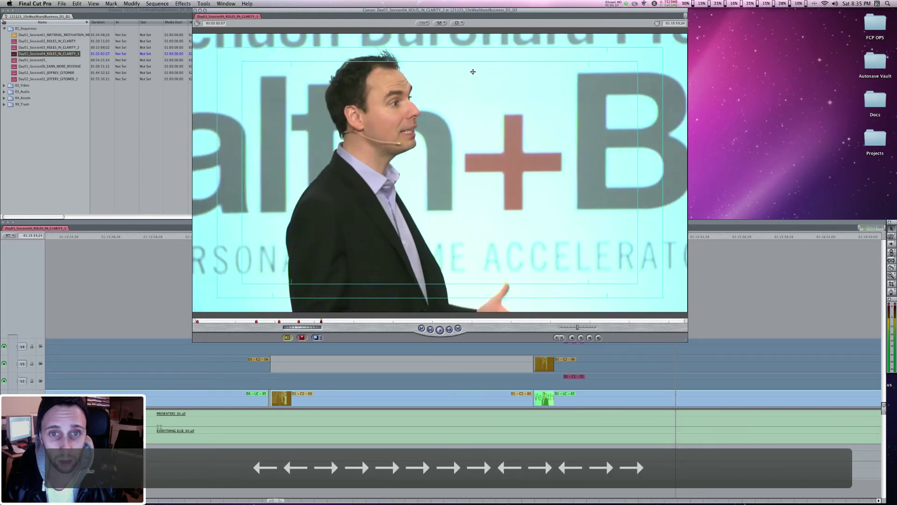
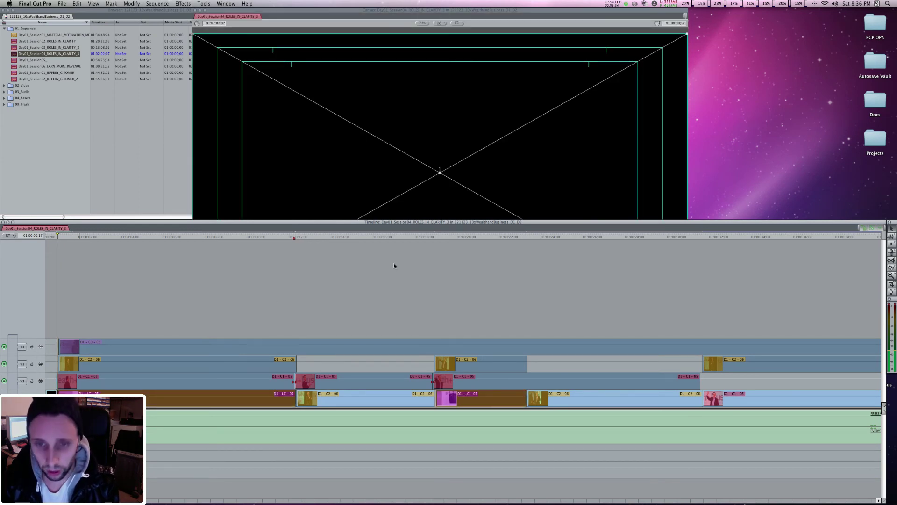
# Bring the Canvas to the front, go to the third sync marker near 01:10:33, and play and step through the LC footage to check sync.
pyautogui.click(600, 25)
pyautogui.press('Down')
pyautogui.press('Down')
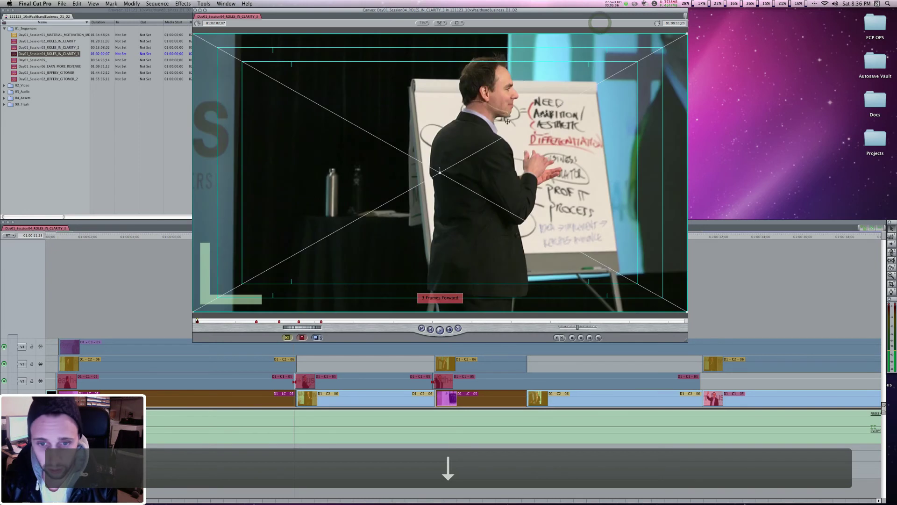
pyautogui.press('Down')
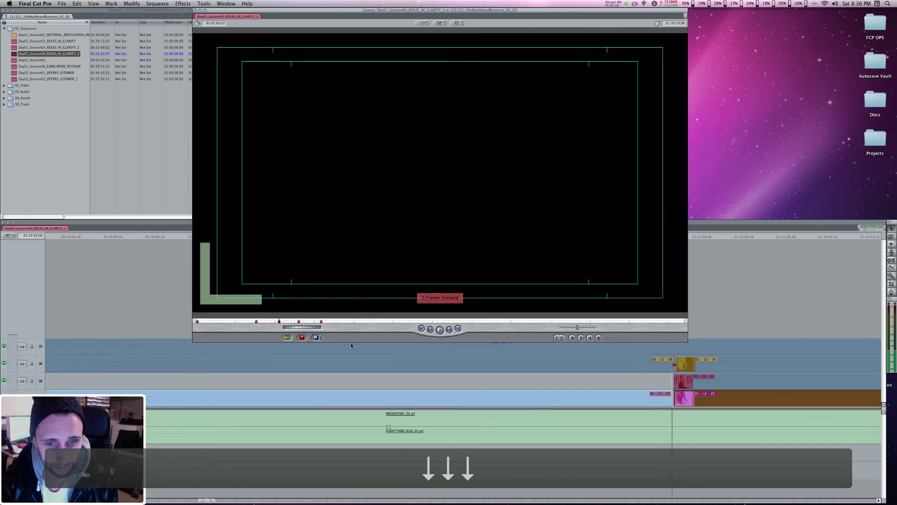
pyautogui.press('space')
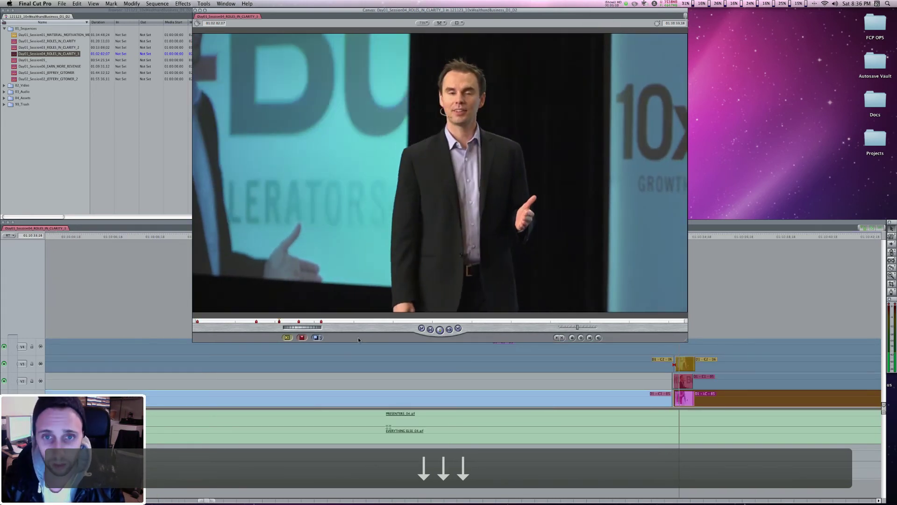
pyautogui.press('j')
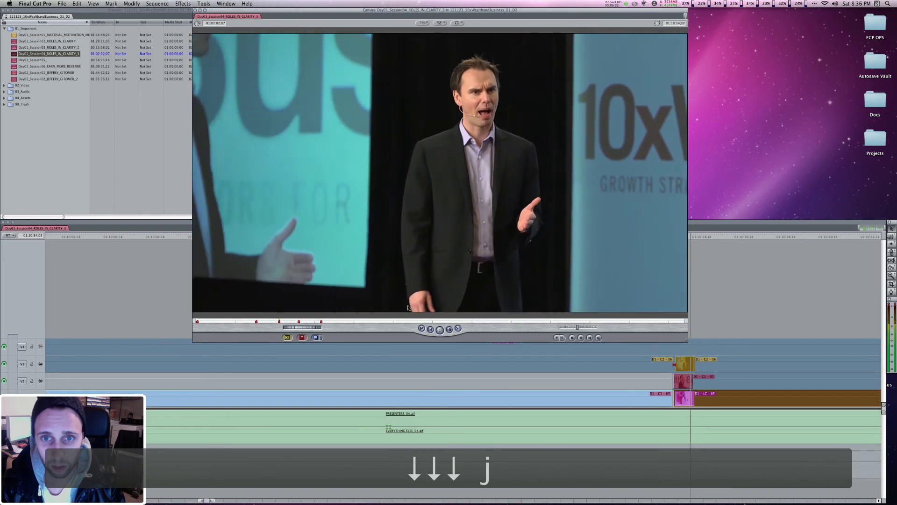
pyautogui.press('Right')
pyautogui.press('Right')
pyautogui.press('Right')
pyautogui.press('Right')
pyautogui.press('Right')
pyautogui.press('Right')
pyautogui.press('Right')
pyautogui.press('Right')
pyautogui.press('Right')
pyautogui.press('Right')
pyautogui.press('Right')
pyautogui.press('Right')
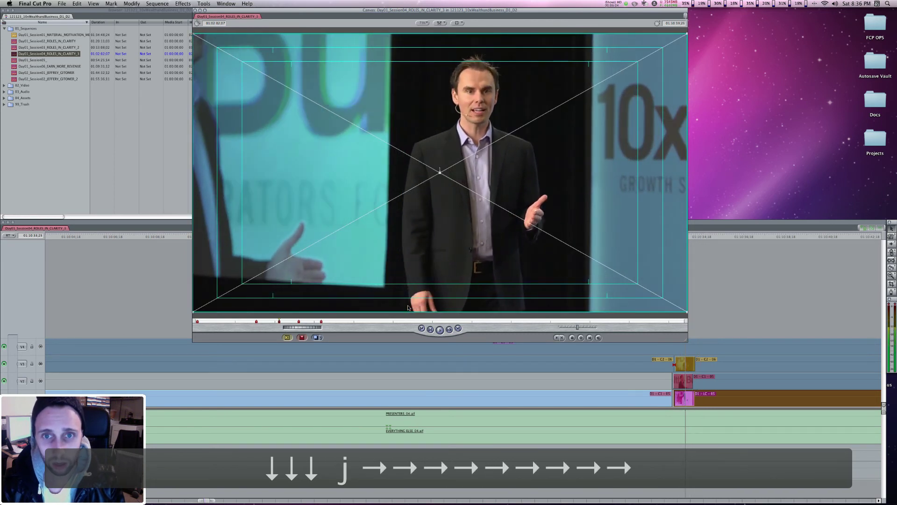
pyautogui.press('Right')
pyautogui.press('Right')
pyautogui.press('Right')
pyautogui.press('Left')
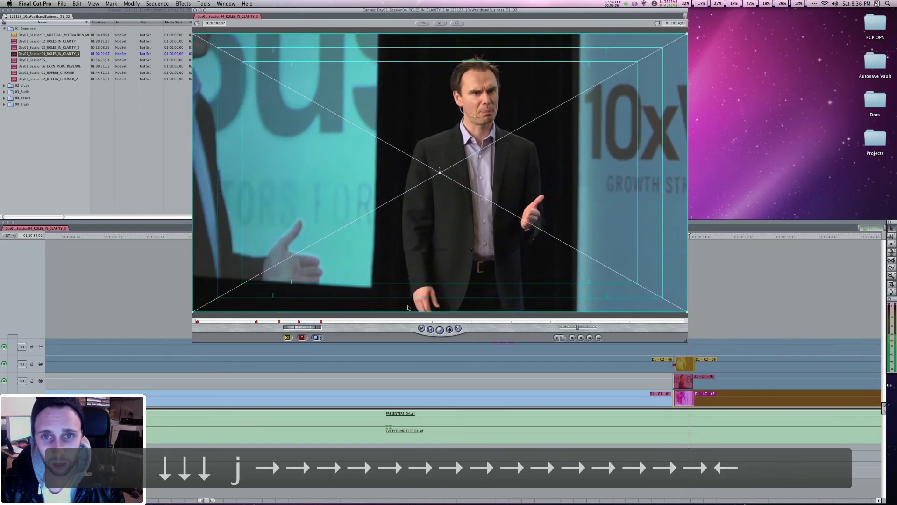
pyautogui.press('Right')
pyautogui.press('Right')
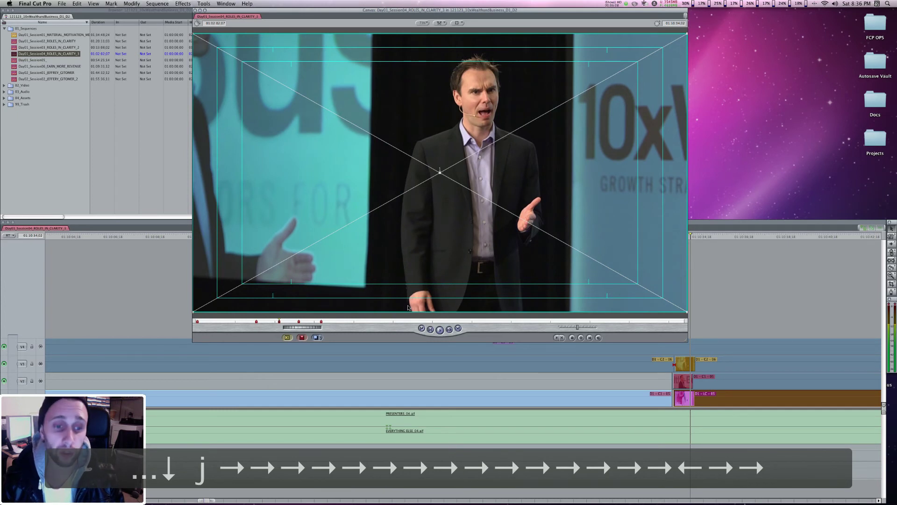
# Go to the sync marker near 01:13:03, play it, and step back and forth through the LC footage to check sync.
pyautogui.press('Down')
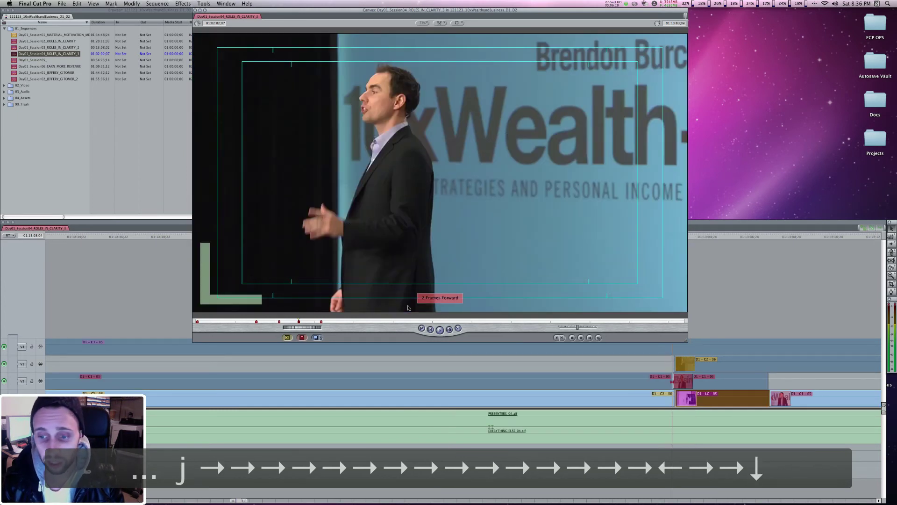
pyautogui.press('Down')
pyautogui.press('Down')
pyautogui.press('j')
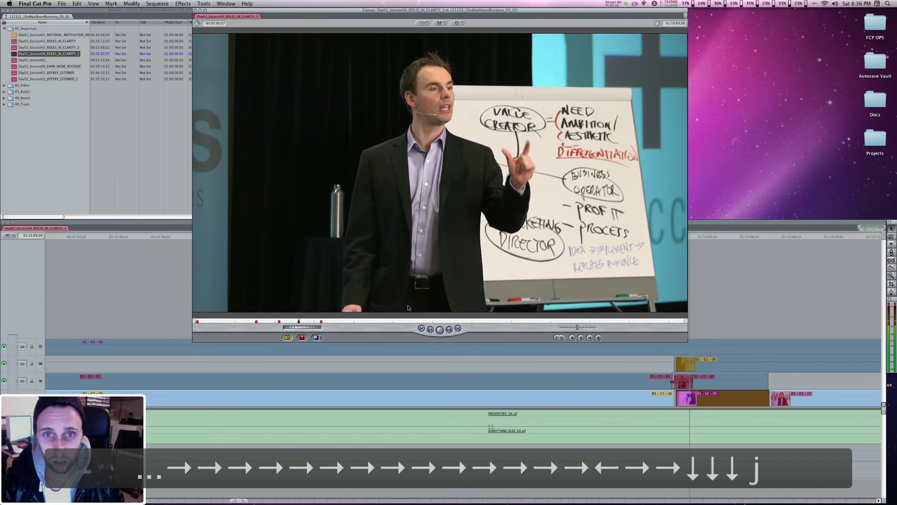
pyautogui.press('Left')
pyautogui.press('Left')
pyautogui.press('Left')
pyautogui.press('Left')
pyautogui.press('Left')
pyautogui.press('Left')
pyautogui.press('Right')
pyautogui.press('Right')
pyautogui.press('Right')
pyautogui.press('Right')
pyautogui.press('Right')
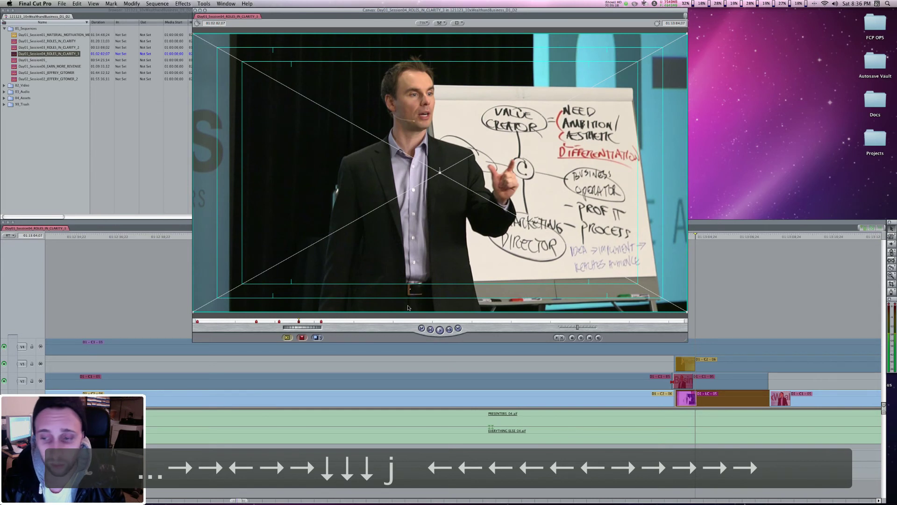
# Go to the last sync marker near 01:15:53, play it, and step forward through the LC footage to check sync.
pyautogui.press('Down')
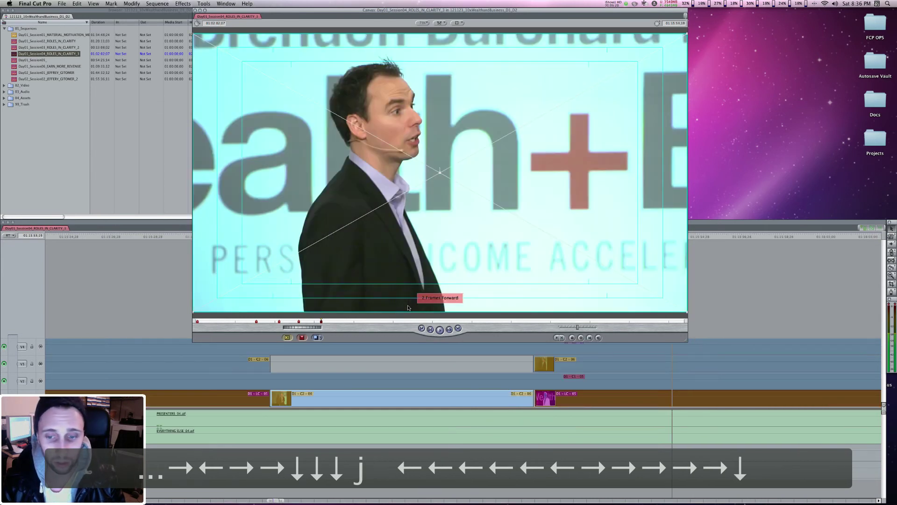
pyautogui.press('j')
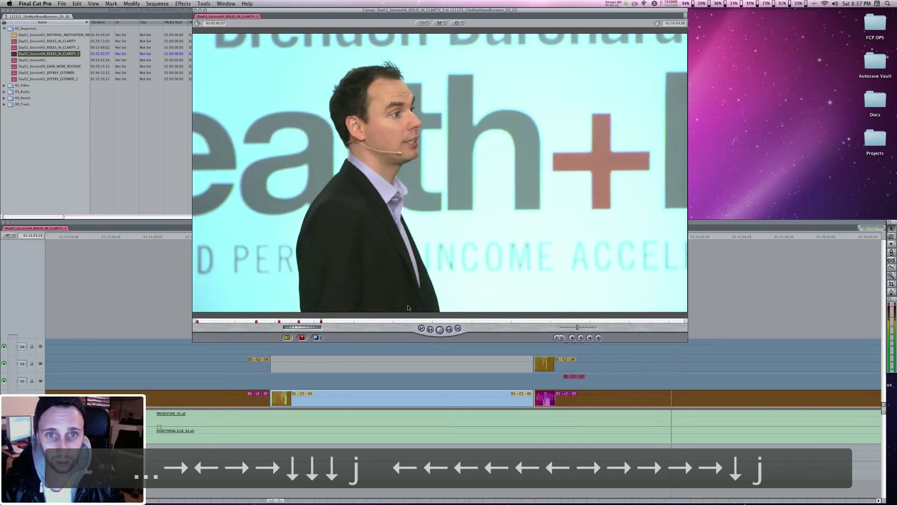
pyautogui.press('Right')
pyautogui.press('Right')
pyautogui.press('Right')
pyautogui.press('Right')
pyautogui.press('Right')
pyautogui.press('Right')
pyautogui.press('Right')
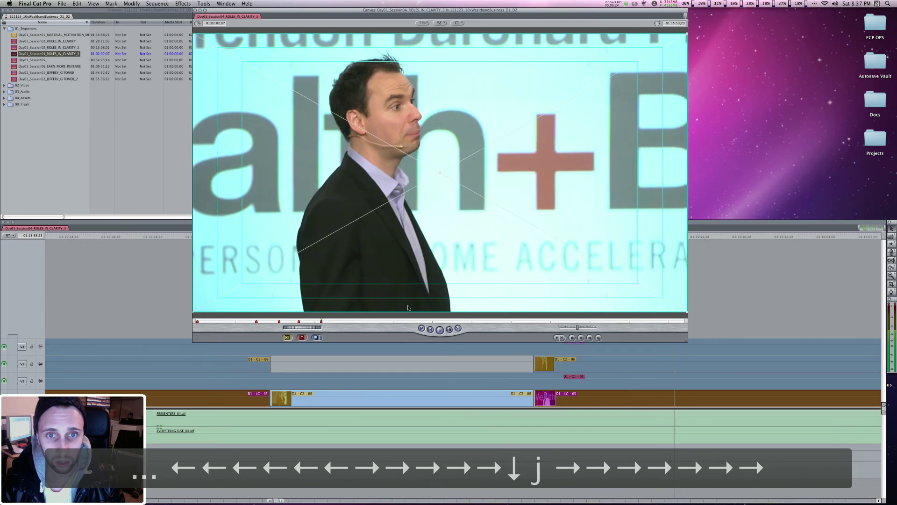
pyautogui.press('Right')
pyautogui.press('Right')
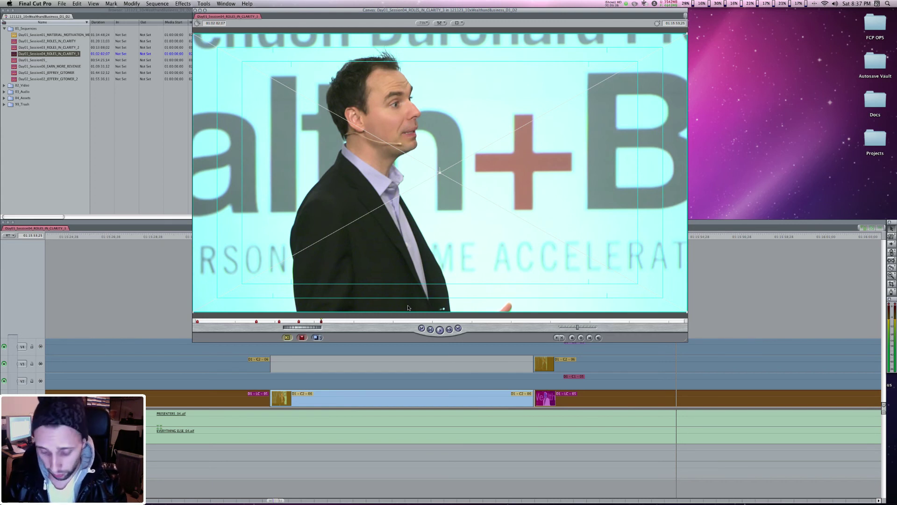
# Return the playhead through the markers to the start of the sequence.
pyautogui.press('Up')
pyautogui.press('Up')
pyautogui.press('Up')
pyautogui.press('Up')
pyautogui.press('Up')
pyautogui.press('Up')
pyautogui.press('Up')
pyautogui.press('Up')
pyautogui.press('Up')
pyautogui.press('Up')
pyautogui.press('Up')
pyautogui.press('Up')
pyautogui.press('Up')
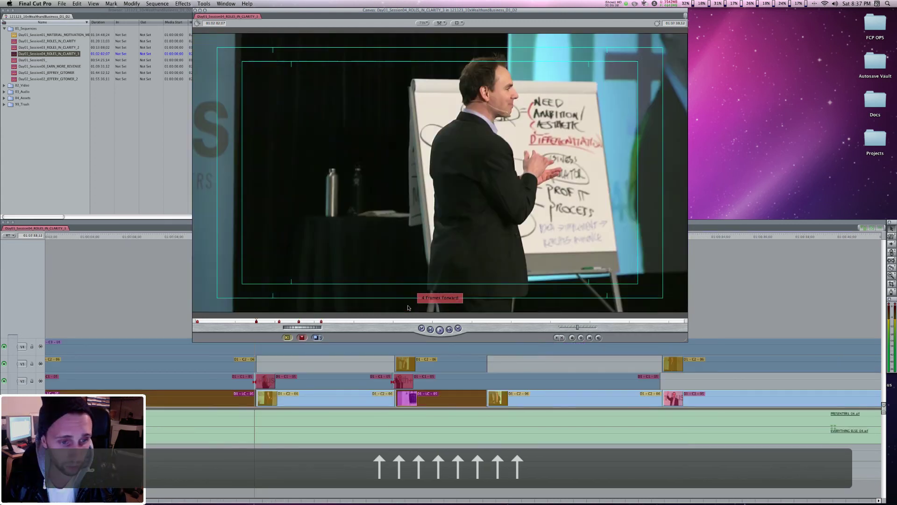
pyautogui.press('Up')
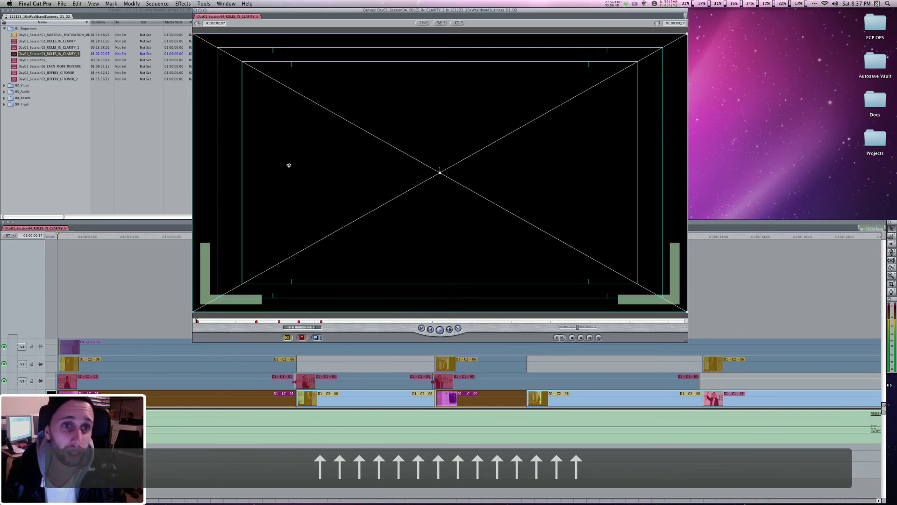
# Restore the Standard window layout.
pyautogui.click(196, 3)
pyautogui.moveTo(226, 3)
pyautogui.moveTo(327, 25)
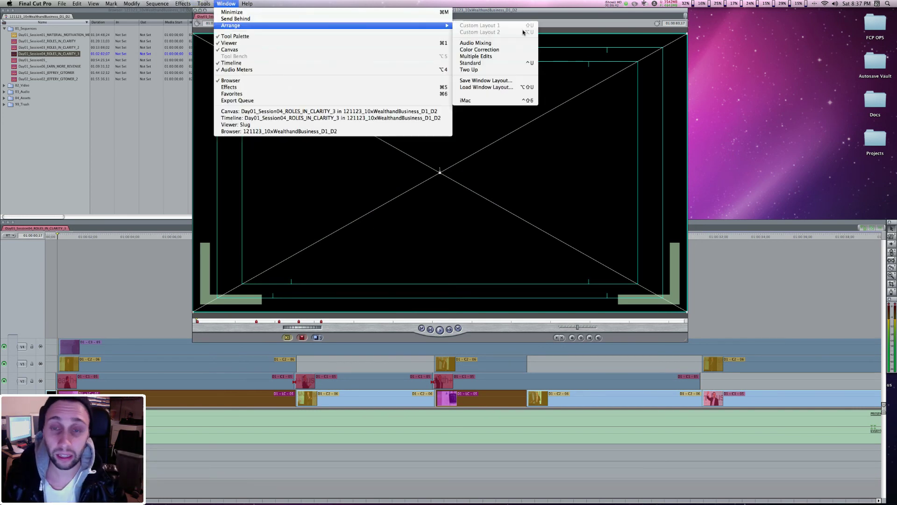
pyautogui.click(500, 63)
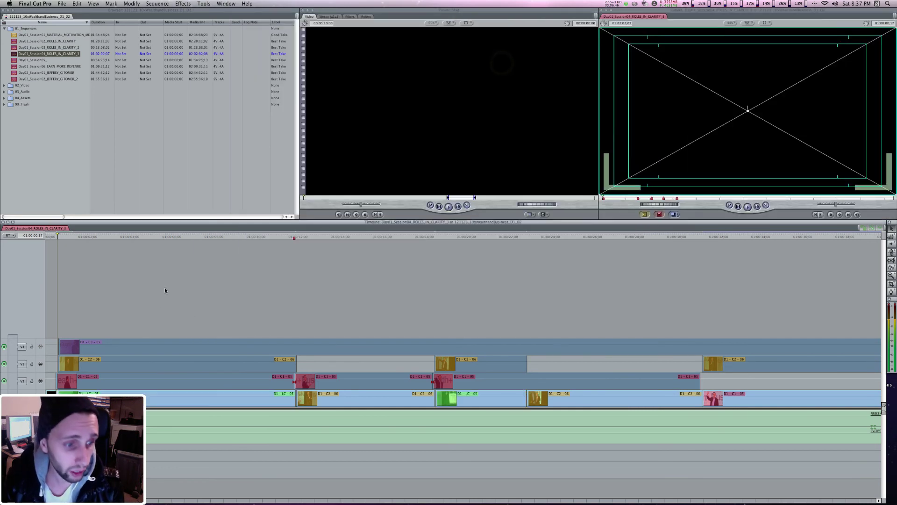
# Zoom in on the timeline and step edit by edit from the sequence start to examine the V1 cuts for gaps left by the shifts.
pyautogui.press('super+equal')
pyautogui.press('super+equal')
pyautogui.press('super+equal')
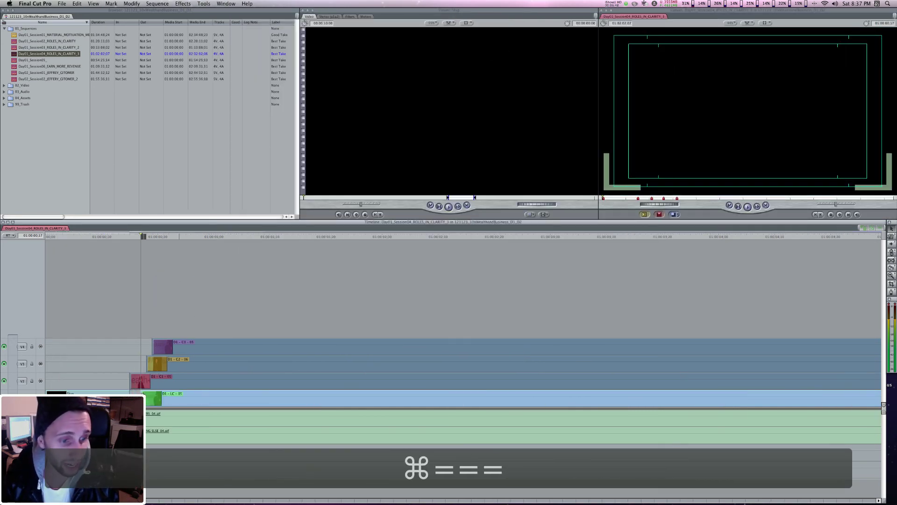
pyautogui.press('Down')
pyautogui.press('Down')
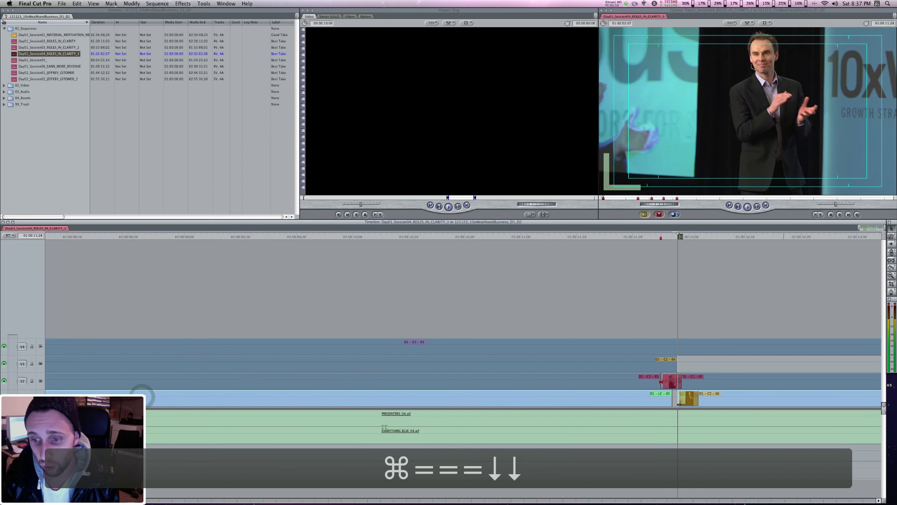
pyautogui.press('Down')
pyautogui.press('Down')
pyautogui.press('Down')
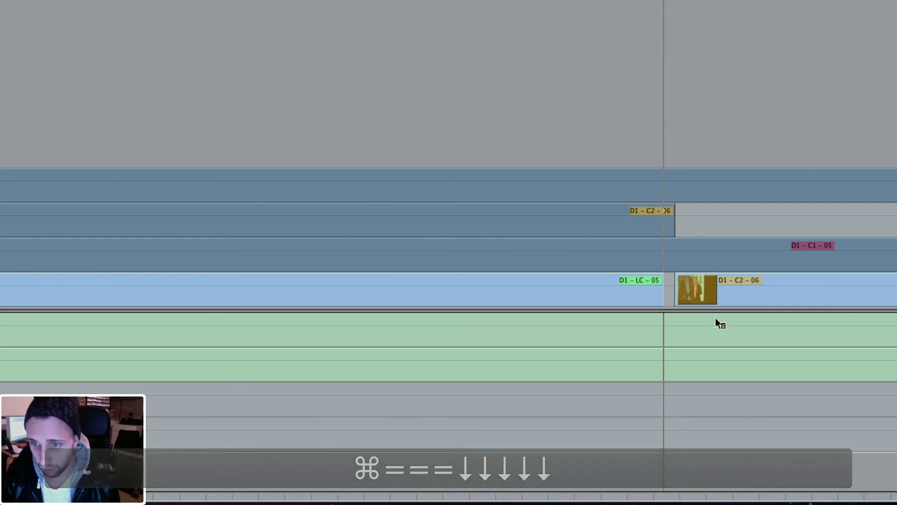
pyautogui.press('Down')
pyautogui.press('Down')
pyautogui.press('Down')
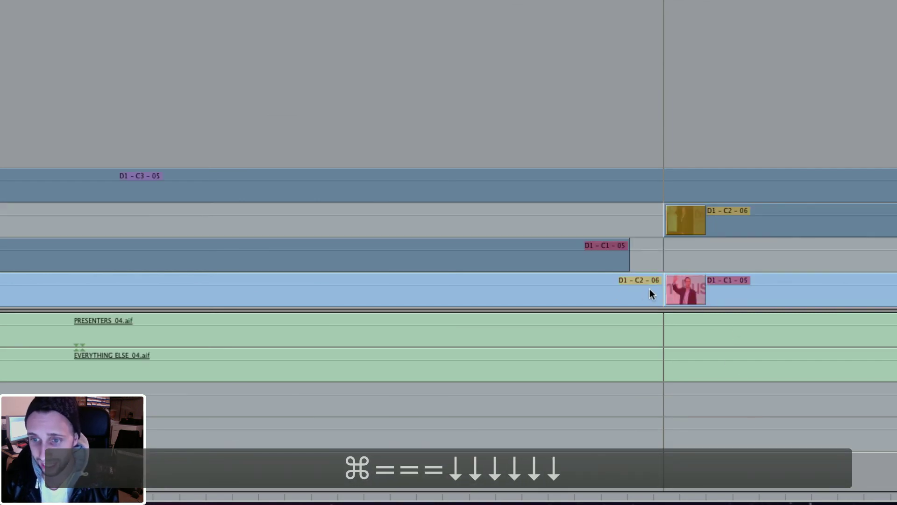
# Go to the next cut from C2 to LC on V1 and extend the C2 clip's end to close the two-frame gap.
pyautogui.press('Down')
pyautogui.press('Down')
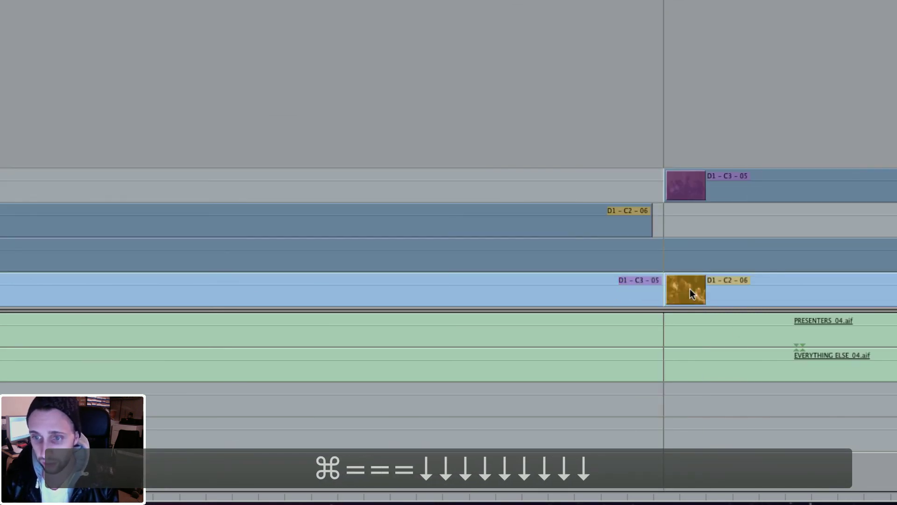
pyautogui.moveTo(660, 289); pyautogui.dragTo(687, 288)
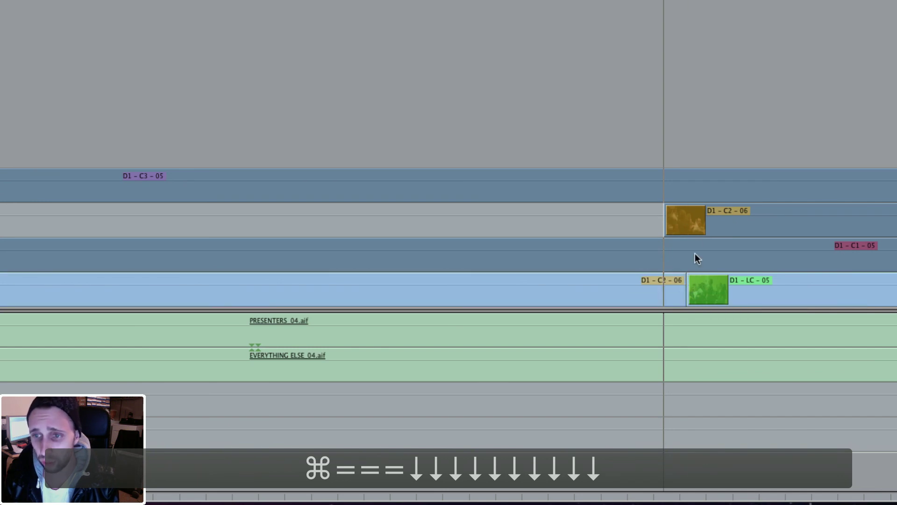
# Continue edit by edit through the sequence and examine the V1 cuts between cameras for remaining gaps.
pyautogui.press('Down')
pyautogui.press('Down')
pyautogui.press('Down')
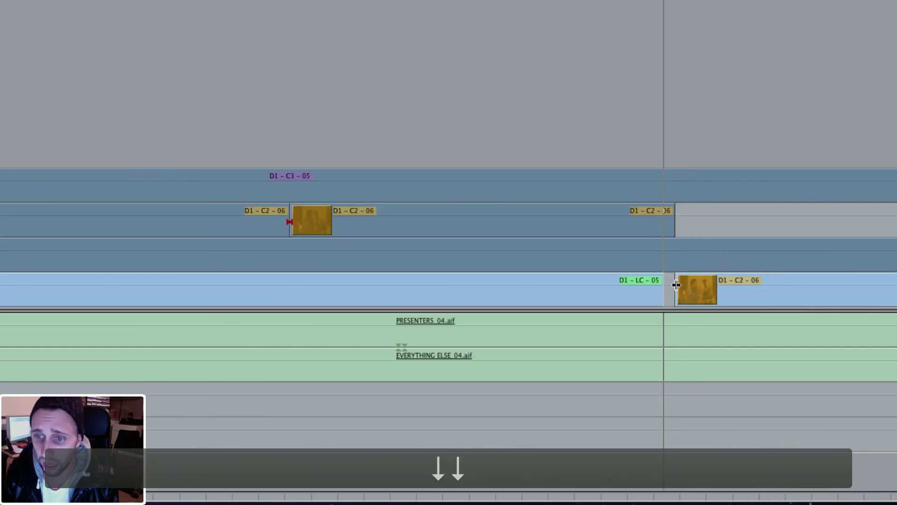
pyautogui.press('Down')
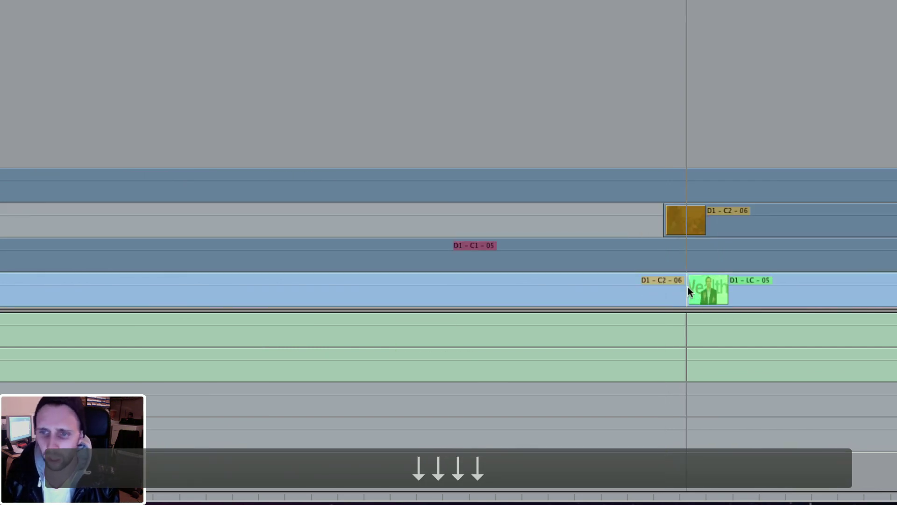
pyautogui.press('Down')
pyautogui.press('Down')
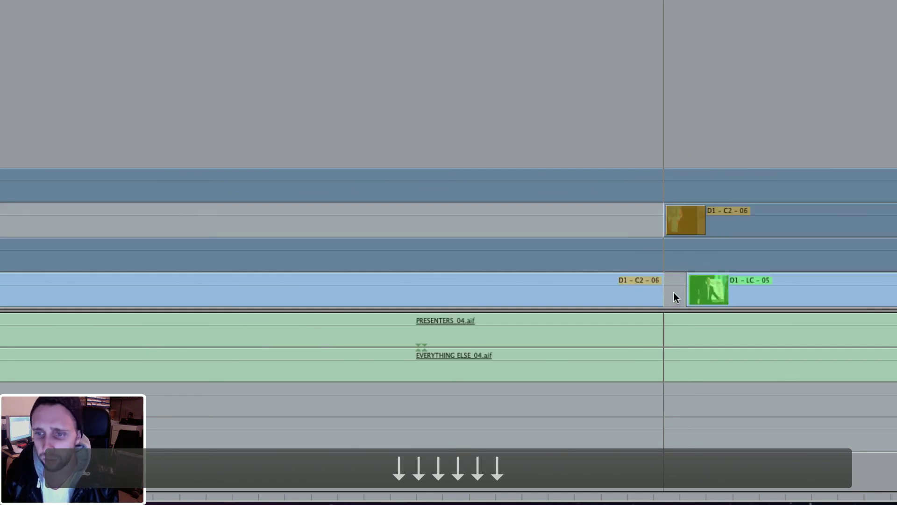
pyautogui.press('Down')
pyautogui.press('Down')
pyautogui.press('Down')
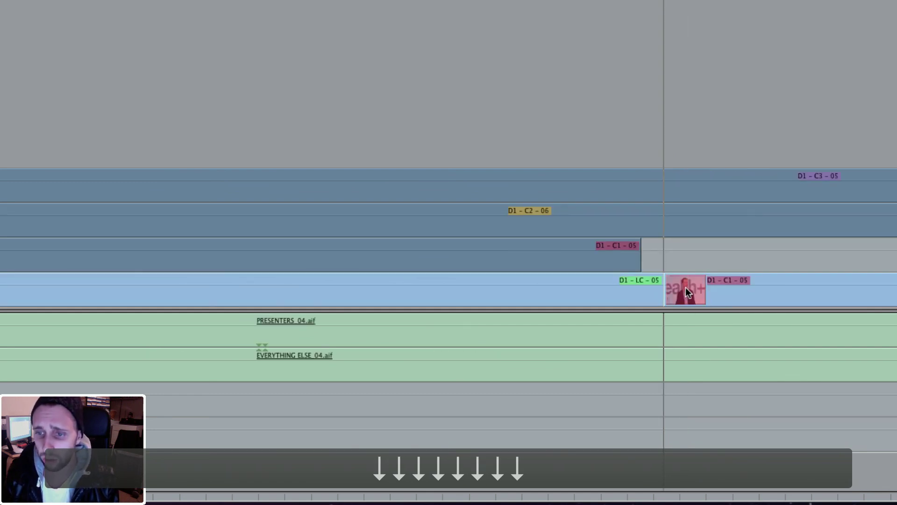
pyautogui.press('Down')
pyautogui.press('Down')
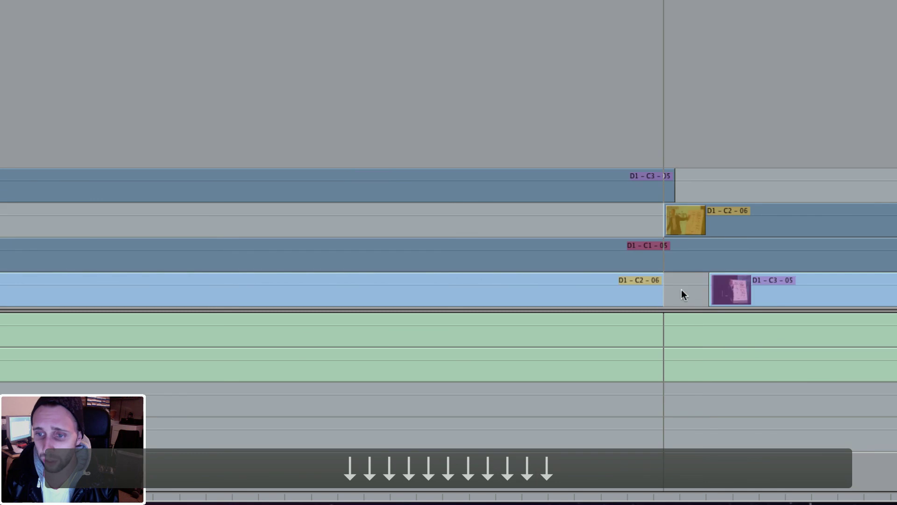
pyautogui.press('Down')
pyautogui.press('Down')
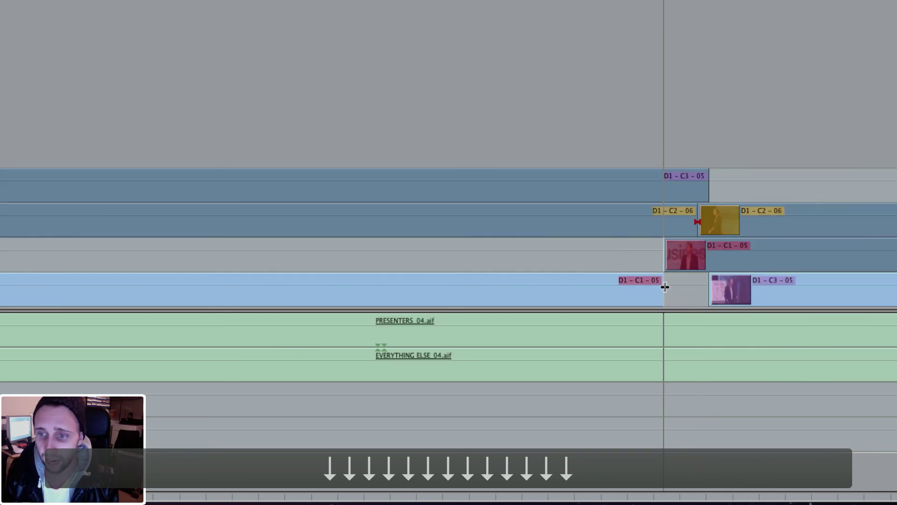
pyautogui.press('Down')
pyautogui.press('Down')
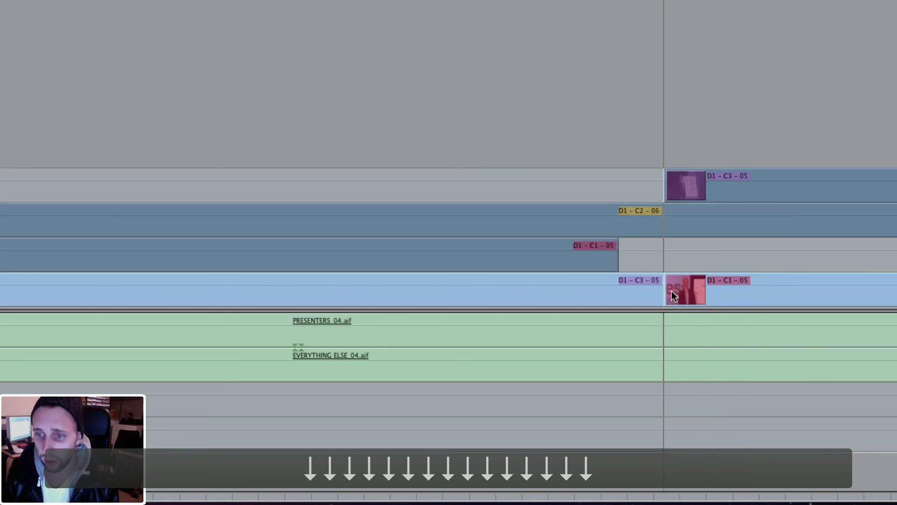
pyautogui.press('Down')
pyautogui.press('Down')
pyautogui.press('Down')
pyautogui.press('Down')
pyautogui.press('Down')
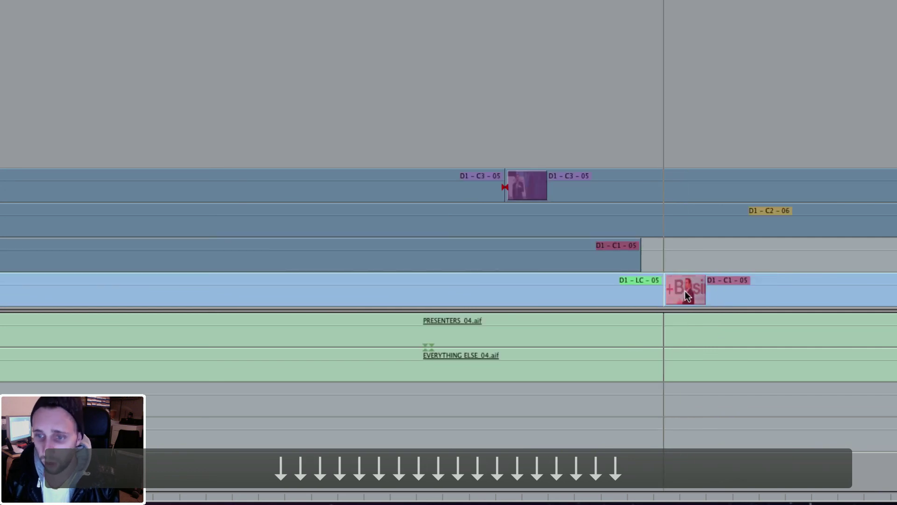
pyautogui.press('Down')
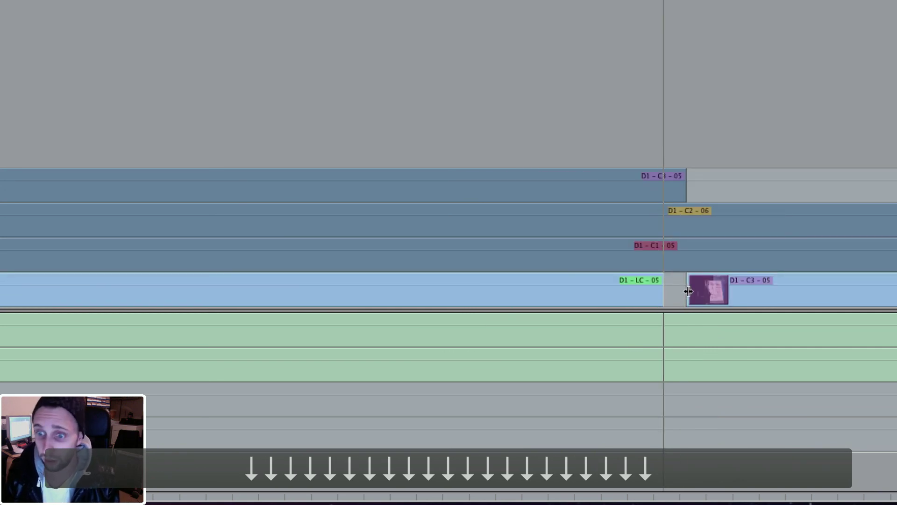
pyautogui.press('Down')
pyautogui.press('Down')
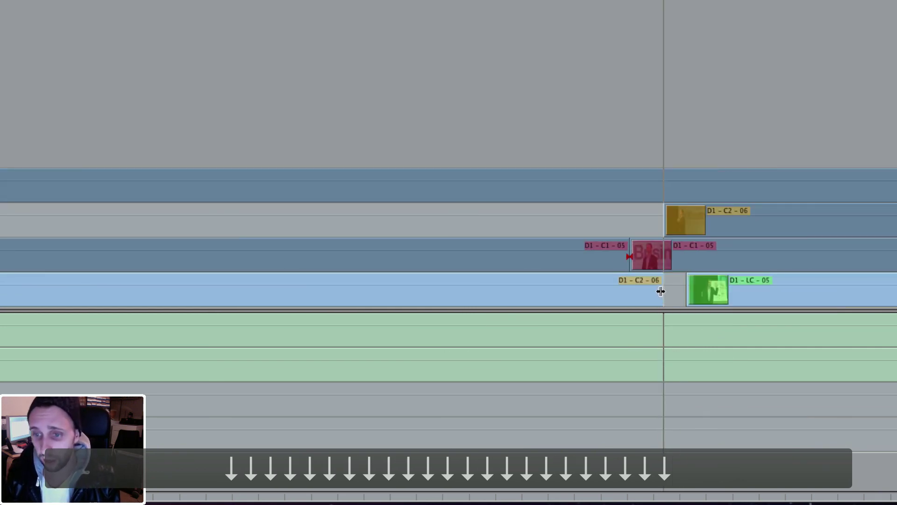